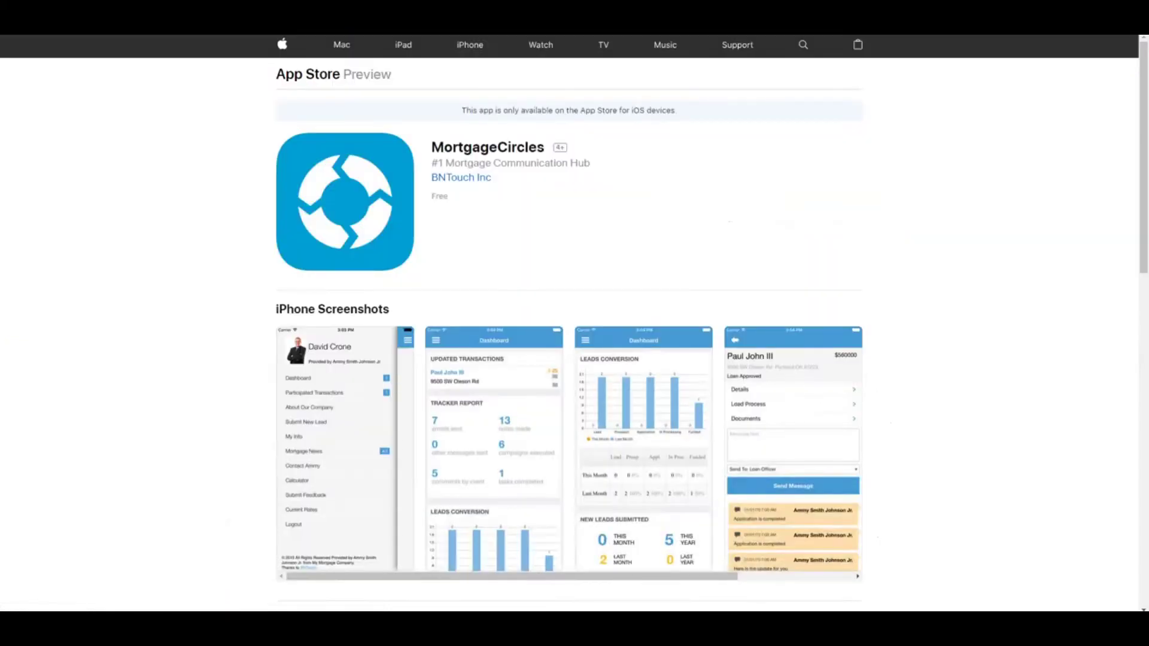
- Bring up the Partner Portal login form from the homepage's LOGIN button
click(488, 134)
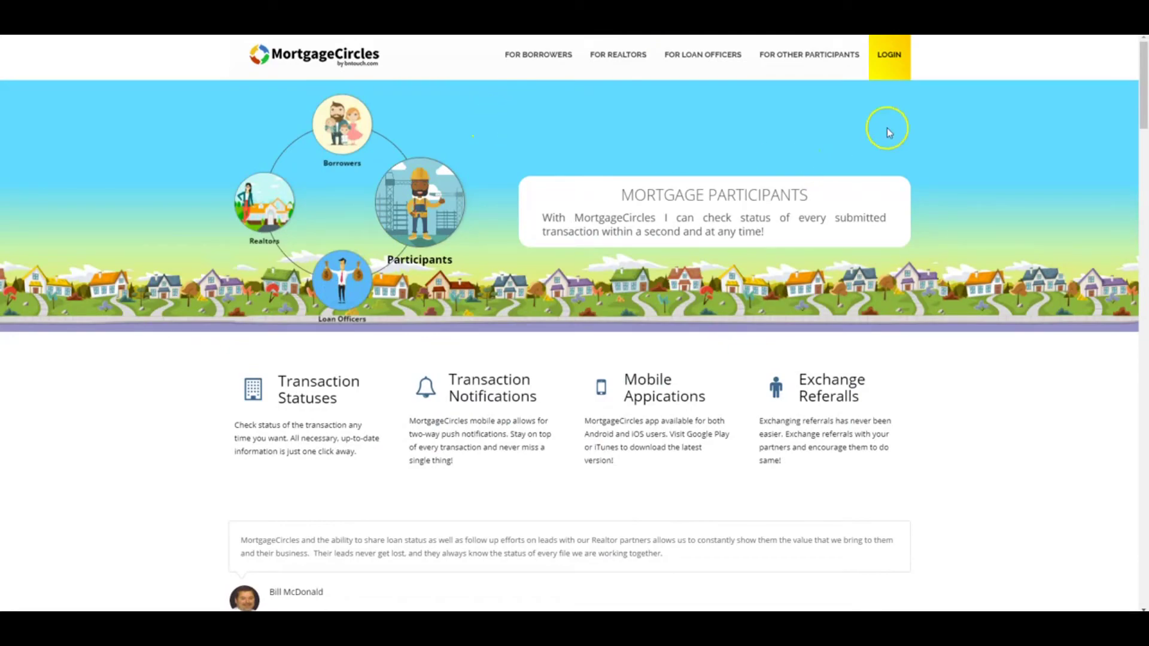
click(892, 62)
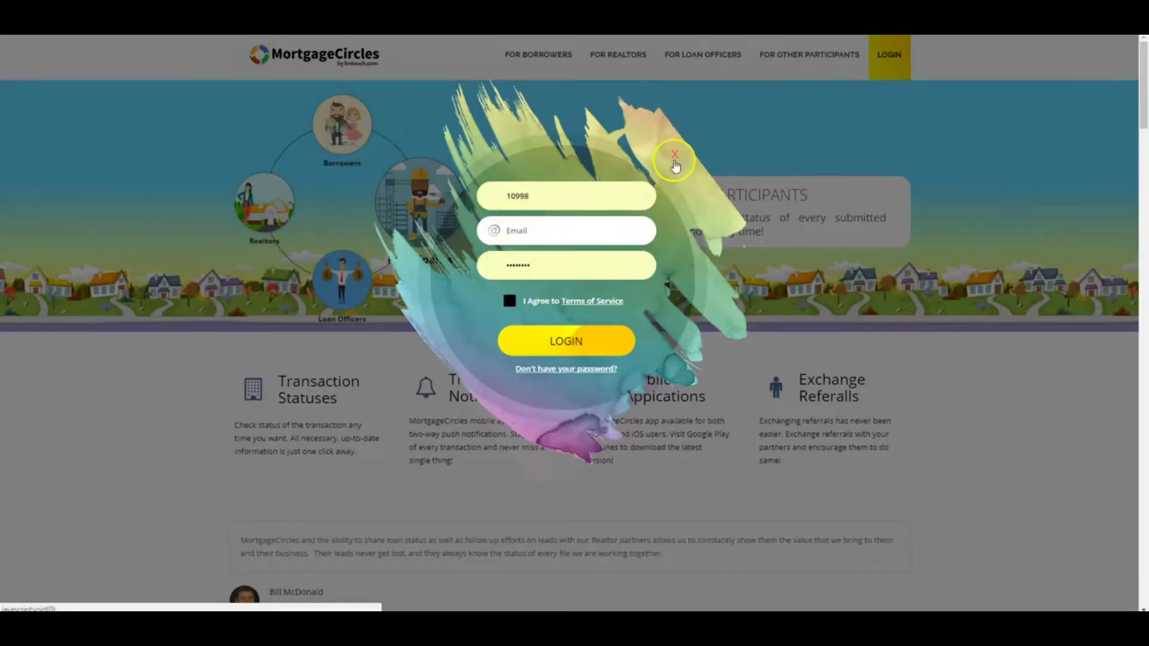
- Close the sign-in modal to land on the empty Participated Transactions page
click(675, 156)
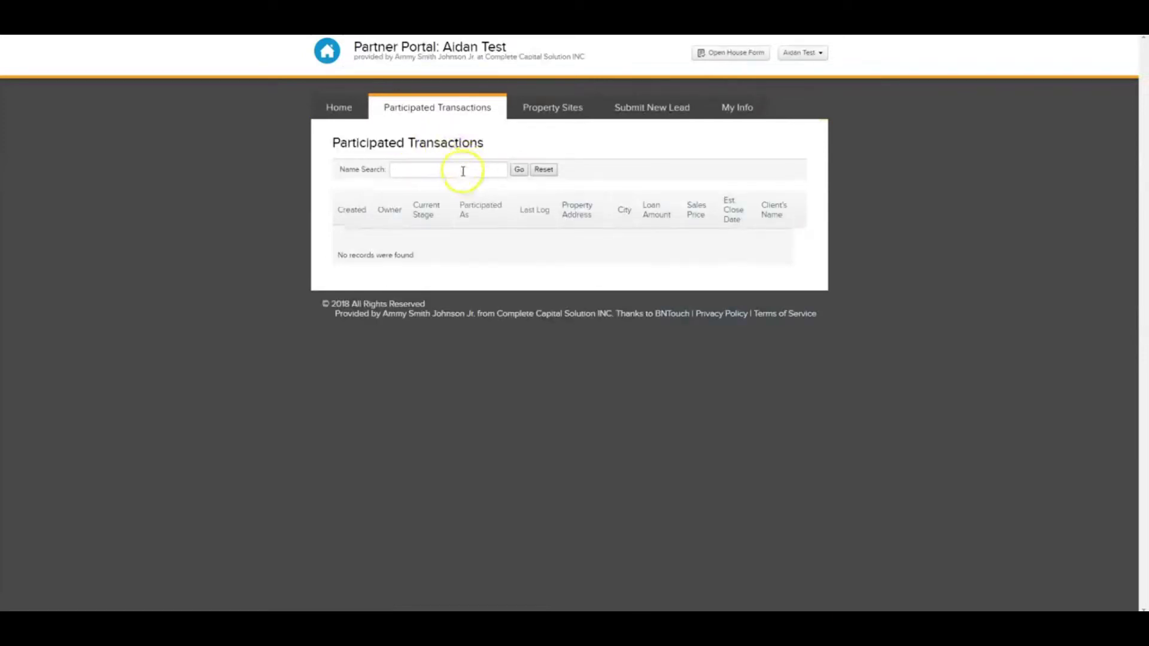
- Browse the Property Sites and Submit New Lead sections, ending on My Info
click(546, 113)
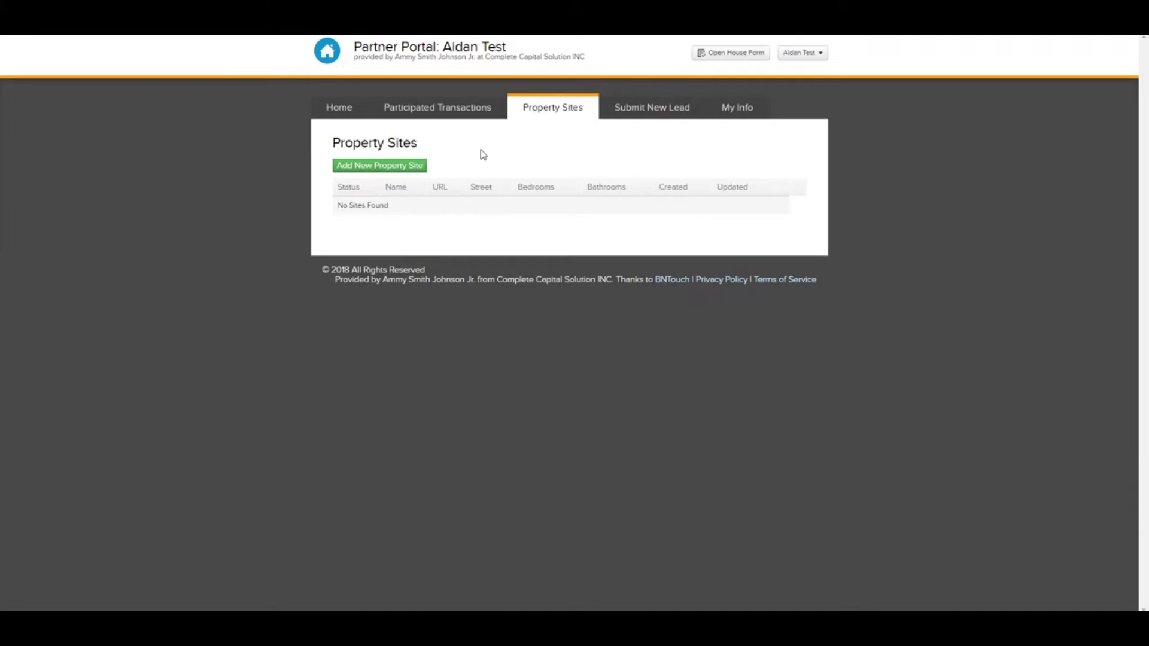
click(650, 114)
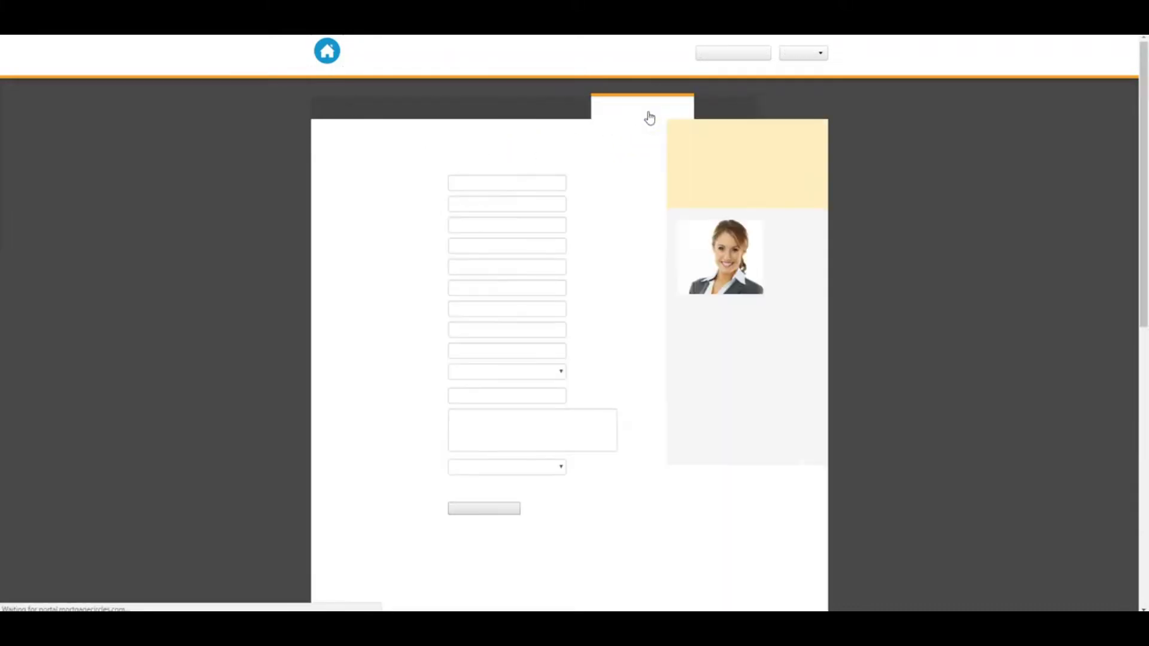
click(725, 112)
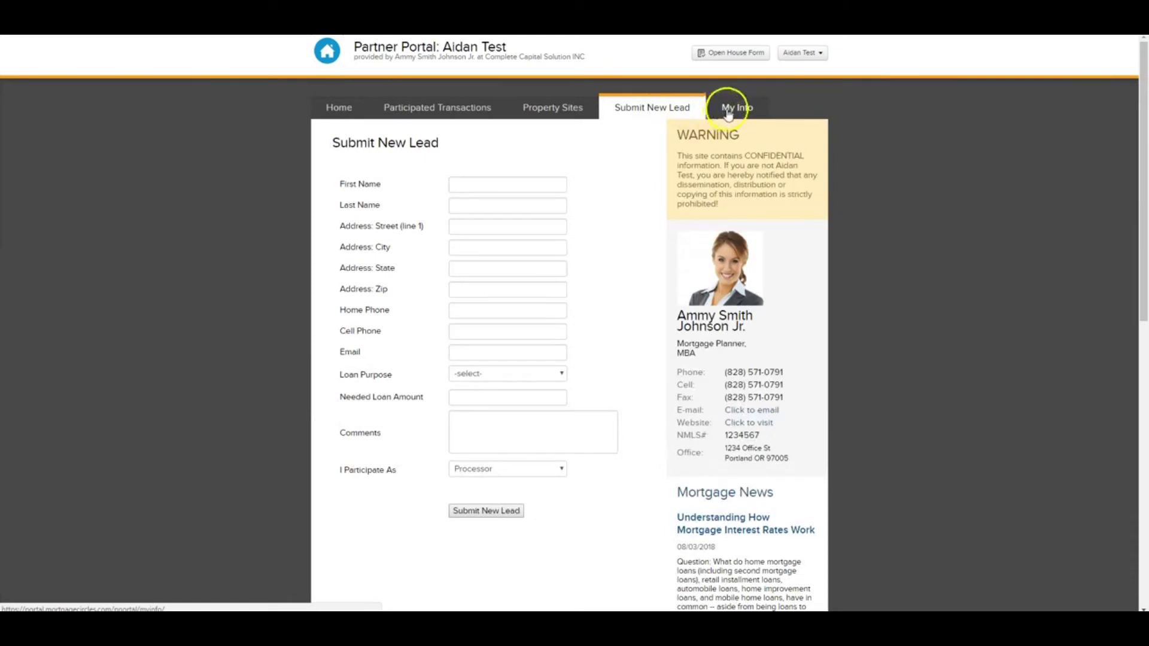
click(727, 114)
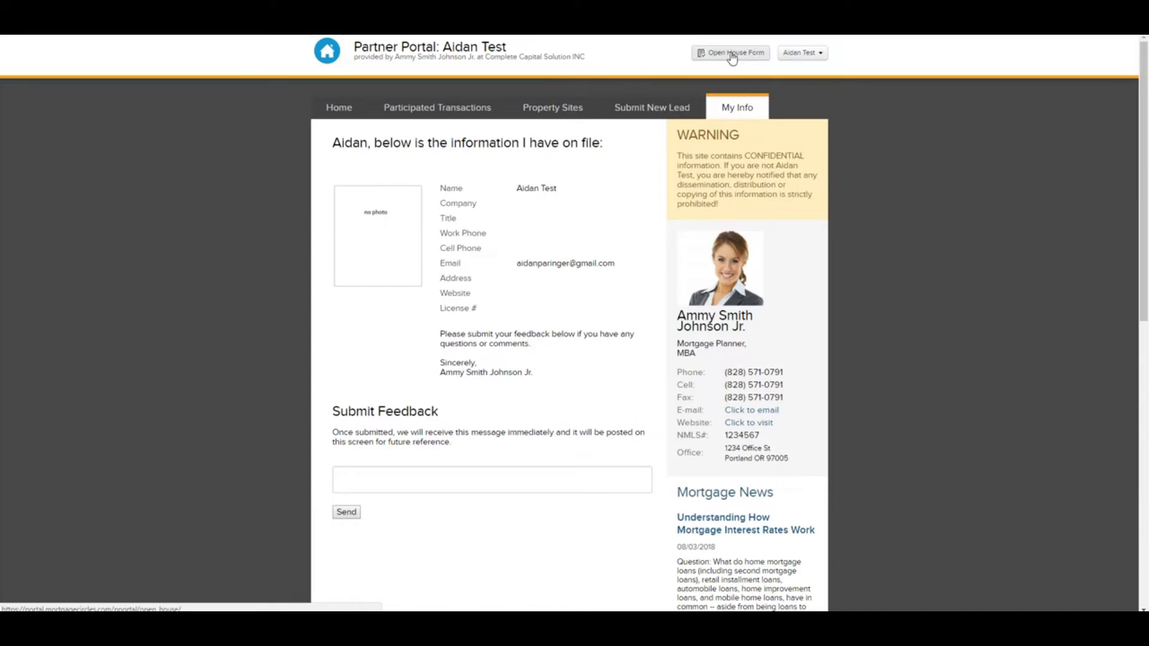
- Start an Open House Form named '123 Big Walk Way - Mortgage Info'
click(732, 55)
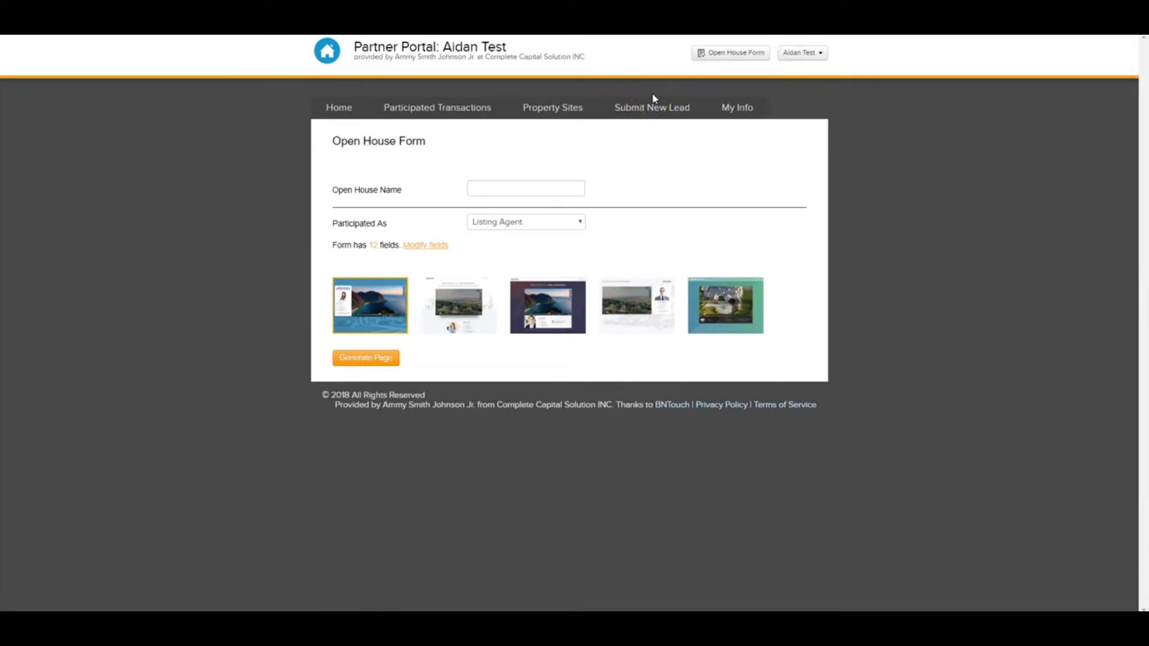
click(556, 186)
text(alk Way - Mor)
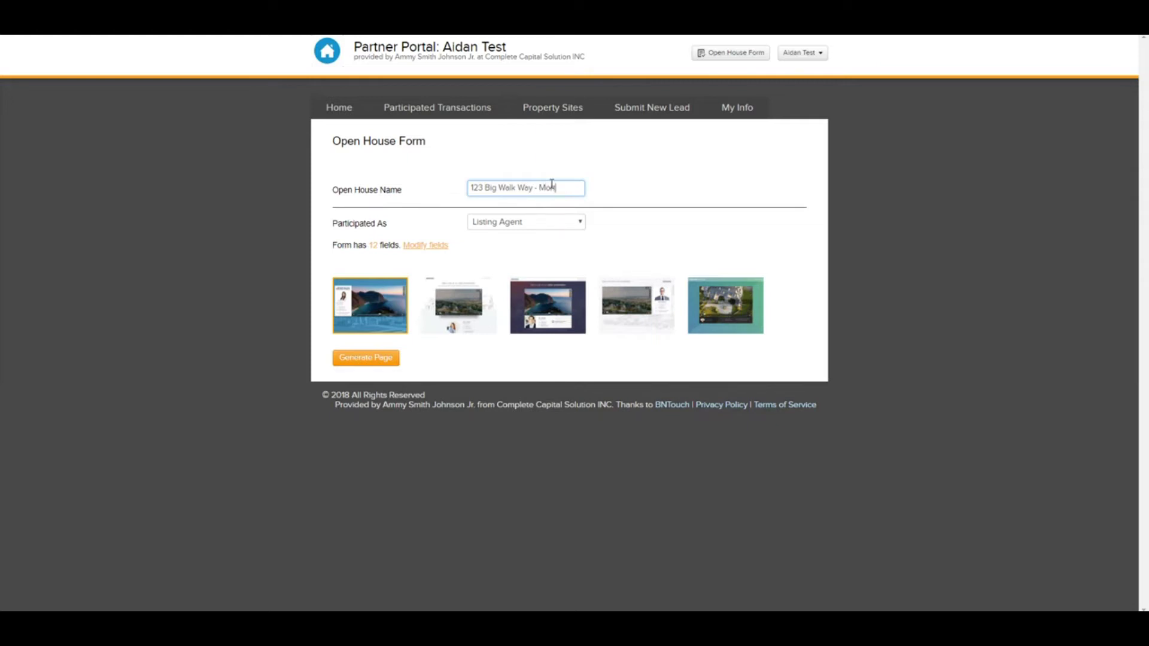
text(tgage Info)
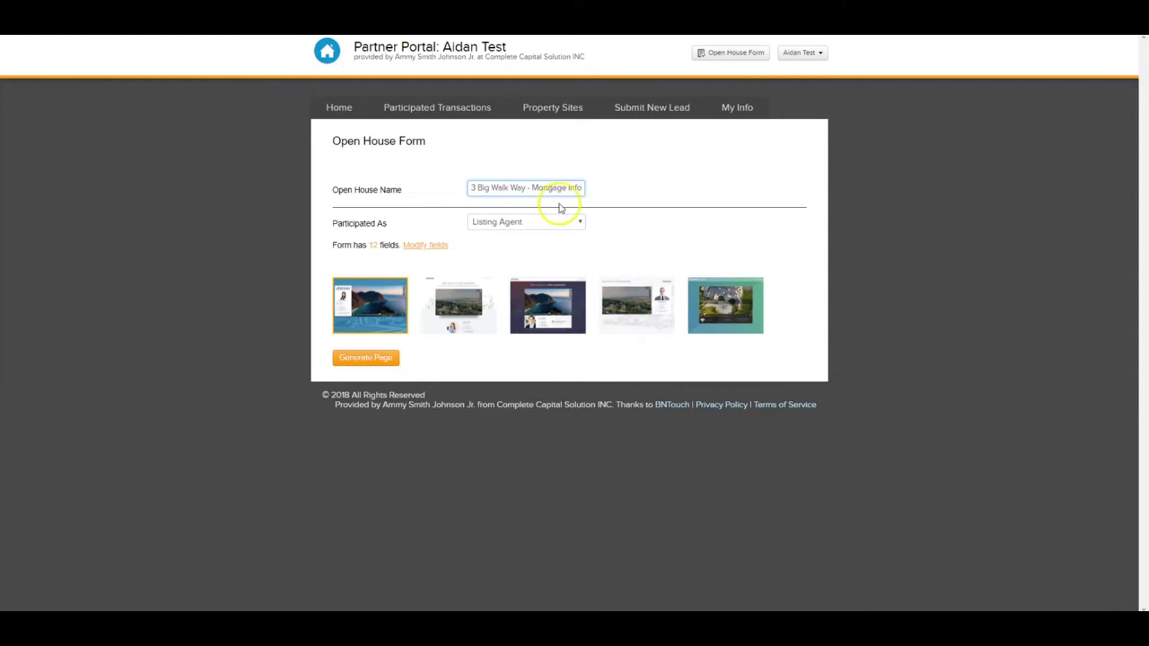
click(548, 187)
- Set Participated As to Listing Agent for the open house form
click(496, 220)
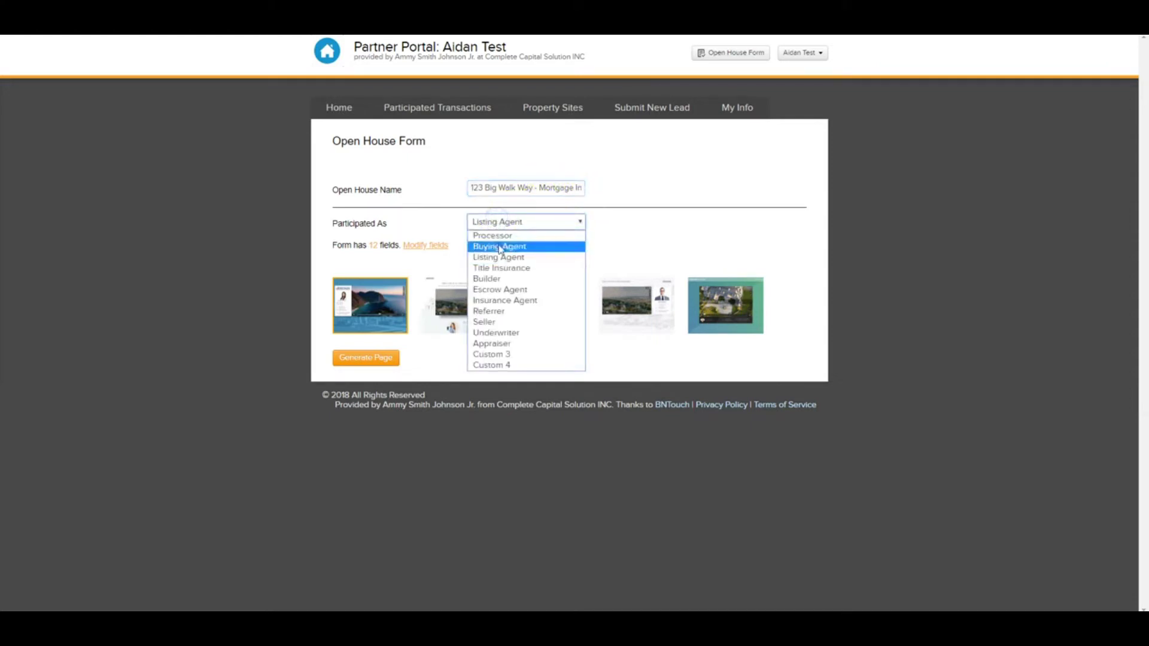
click(502, 257)
click(504, 257)
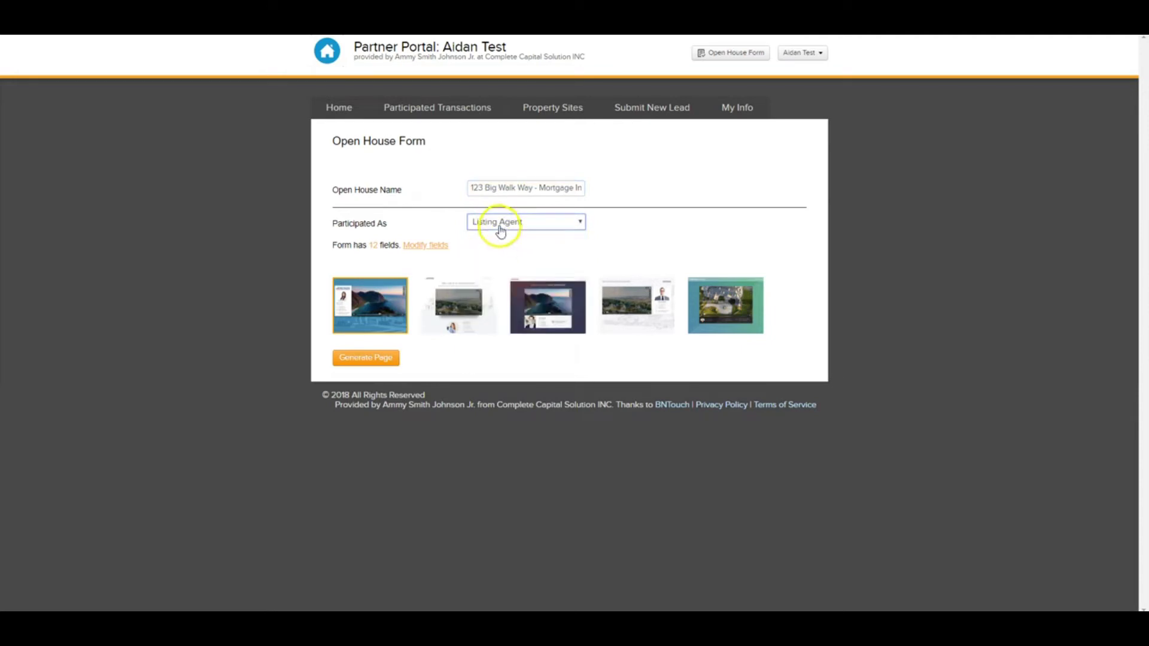
click(447, 223)
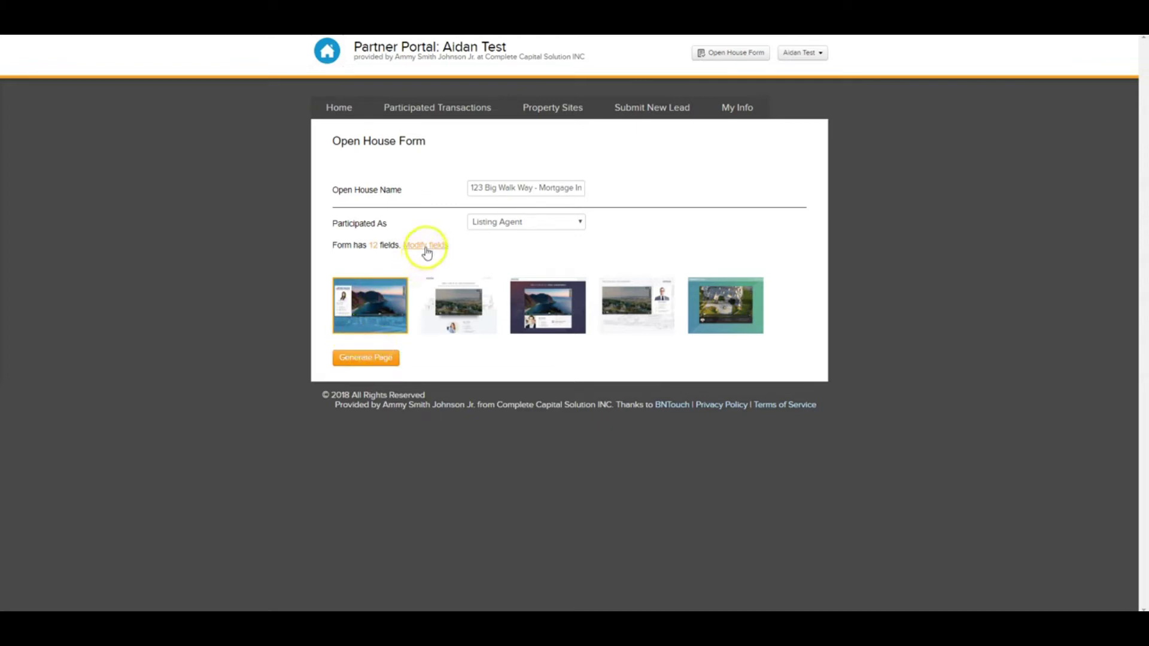
click(426, 251)
- Add a Co-borrower B-day field and toggle the First Name and Last Name required settings
scroll(425, 257, down, 1)
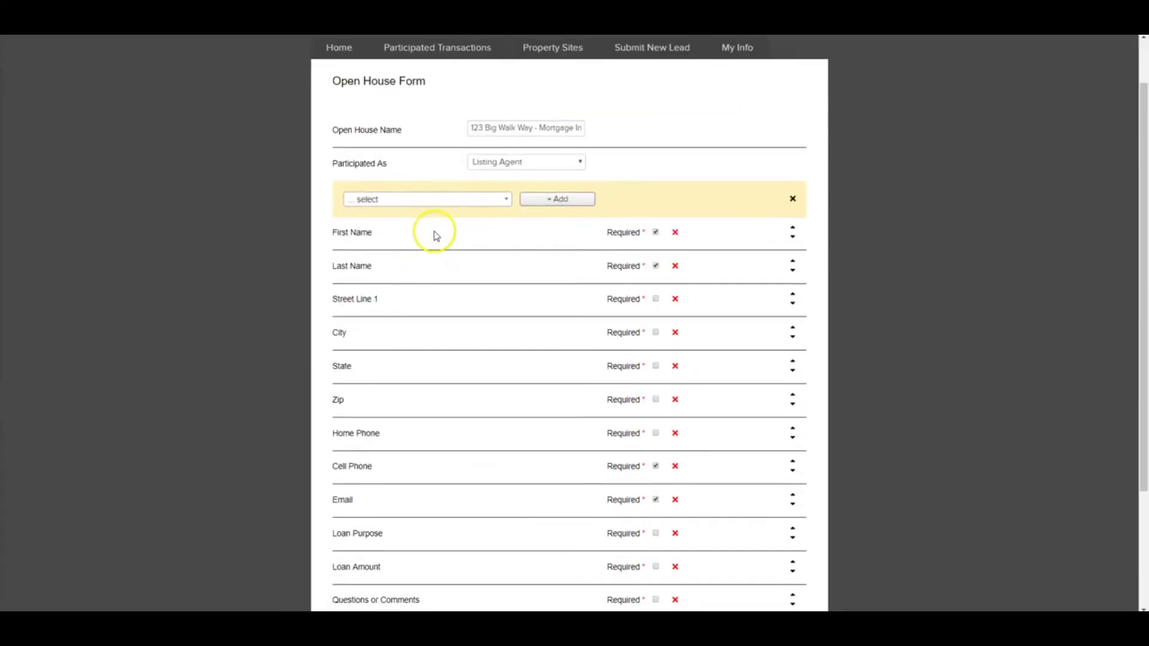
click(436, 200)
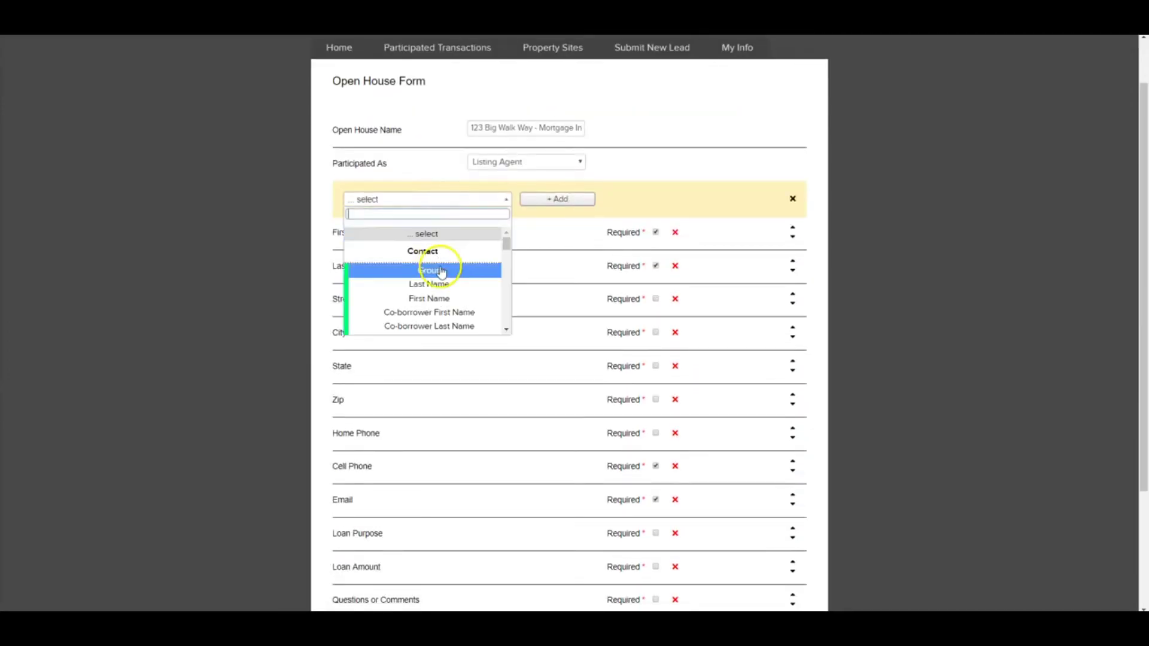
scroll(441, 273, down, 10)
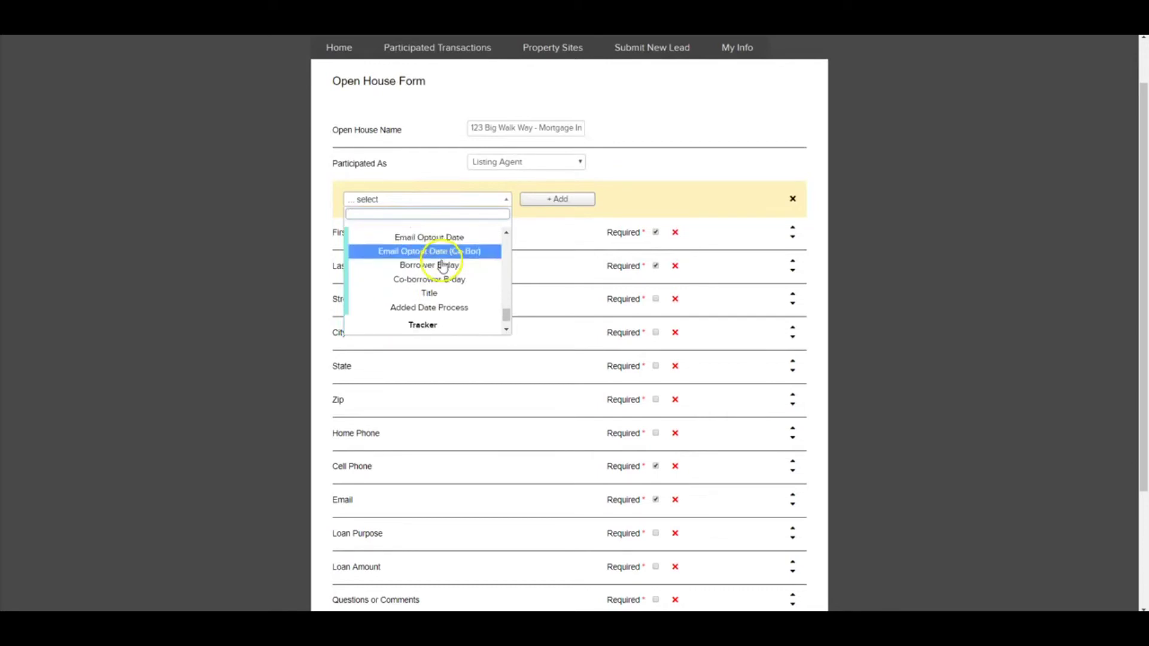
scroll(443, 268, down, 1)
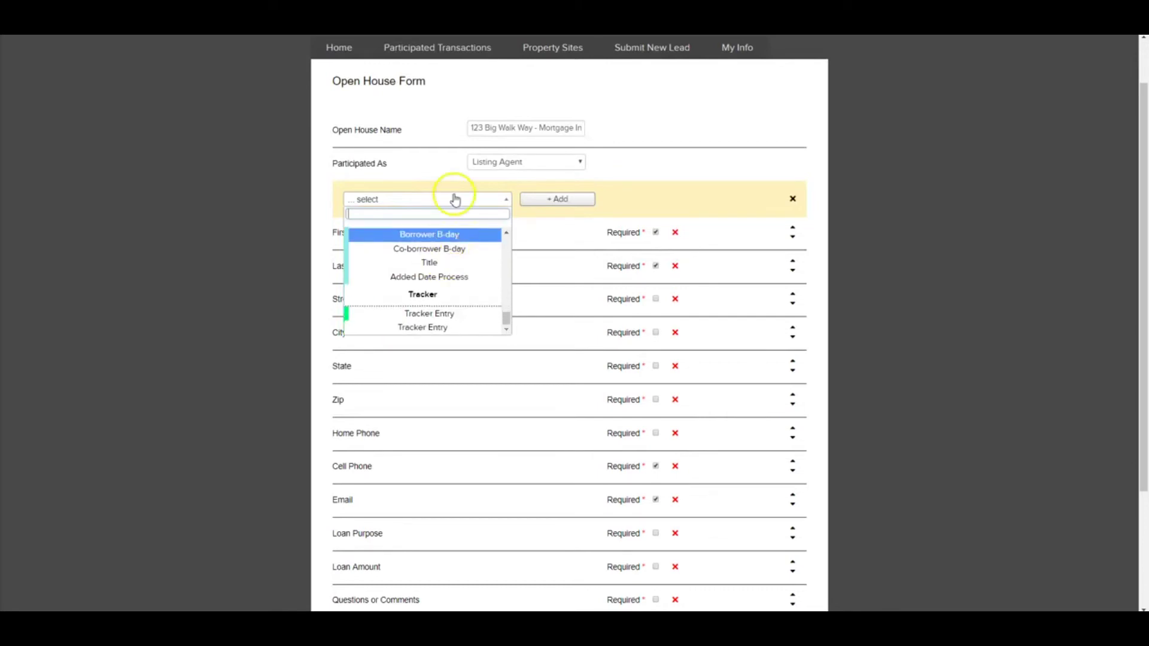
click(450, 250)
click(542, 201)
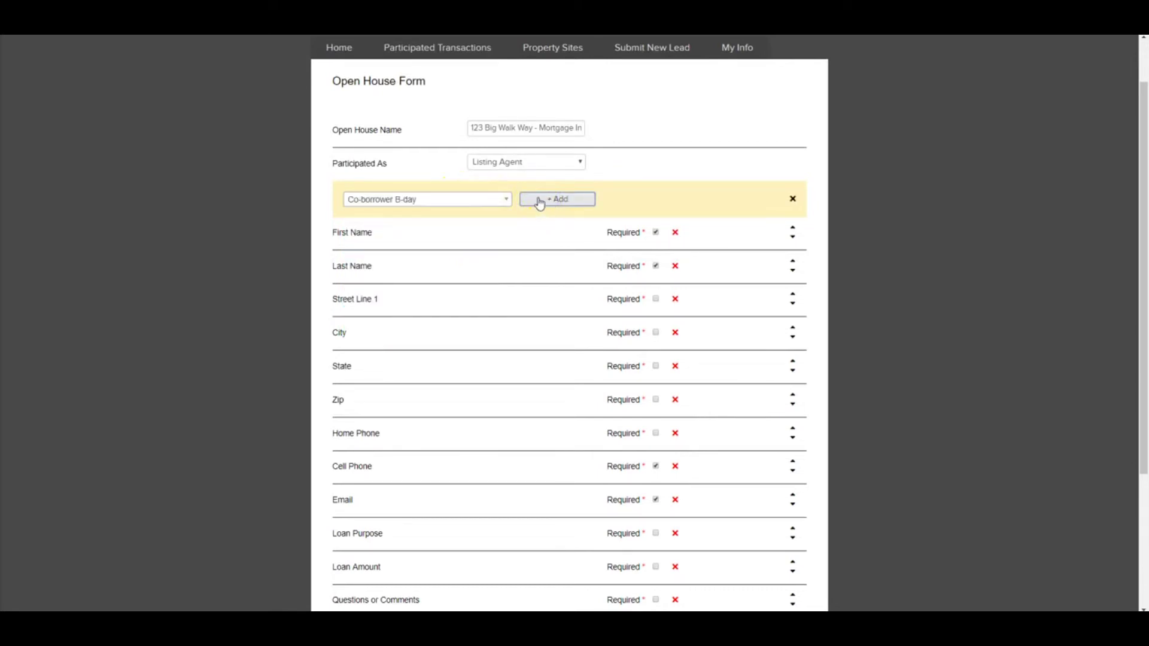
scroll(566, 213, down, 2)
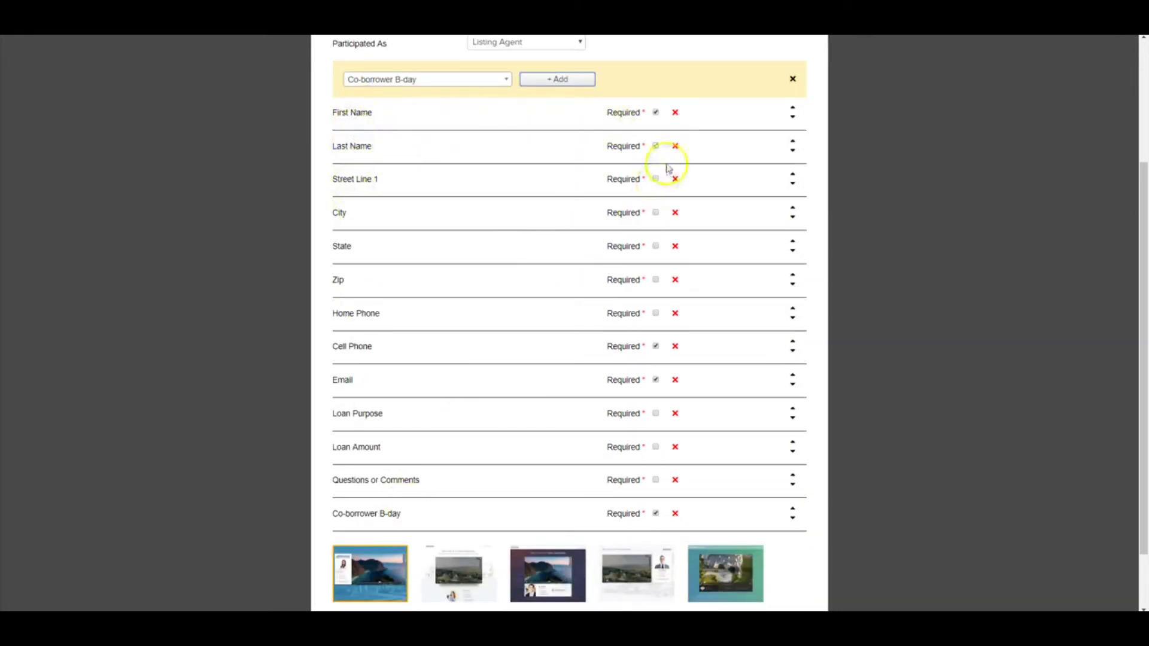
click(656, 113)
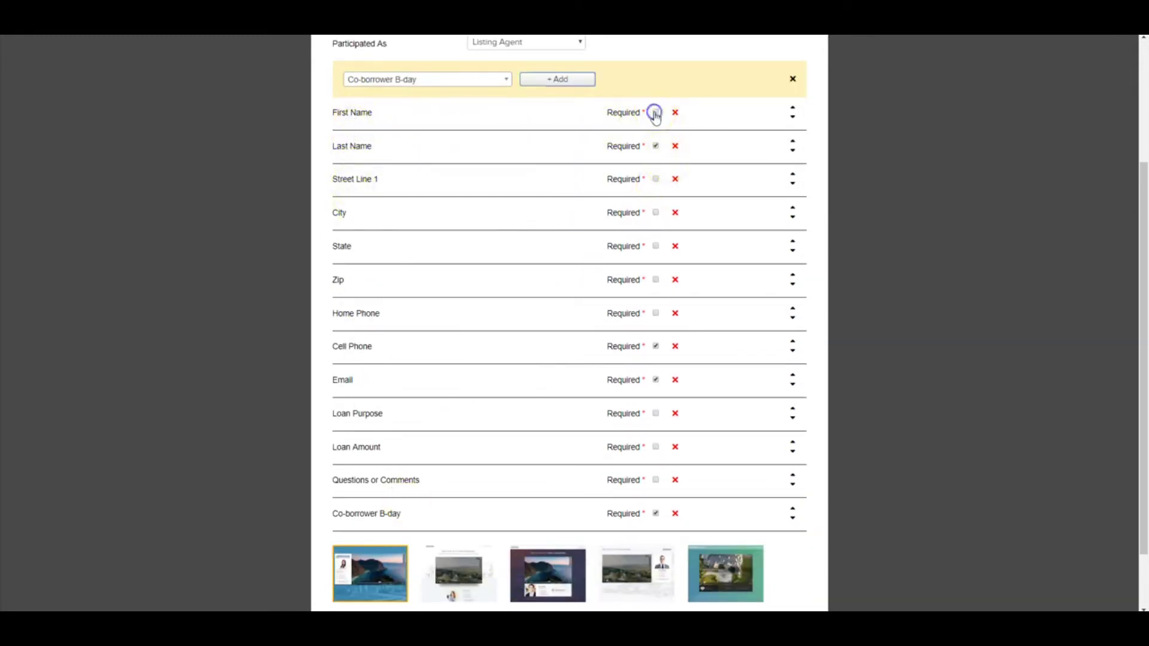
click(655, 147)
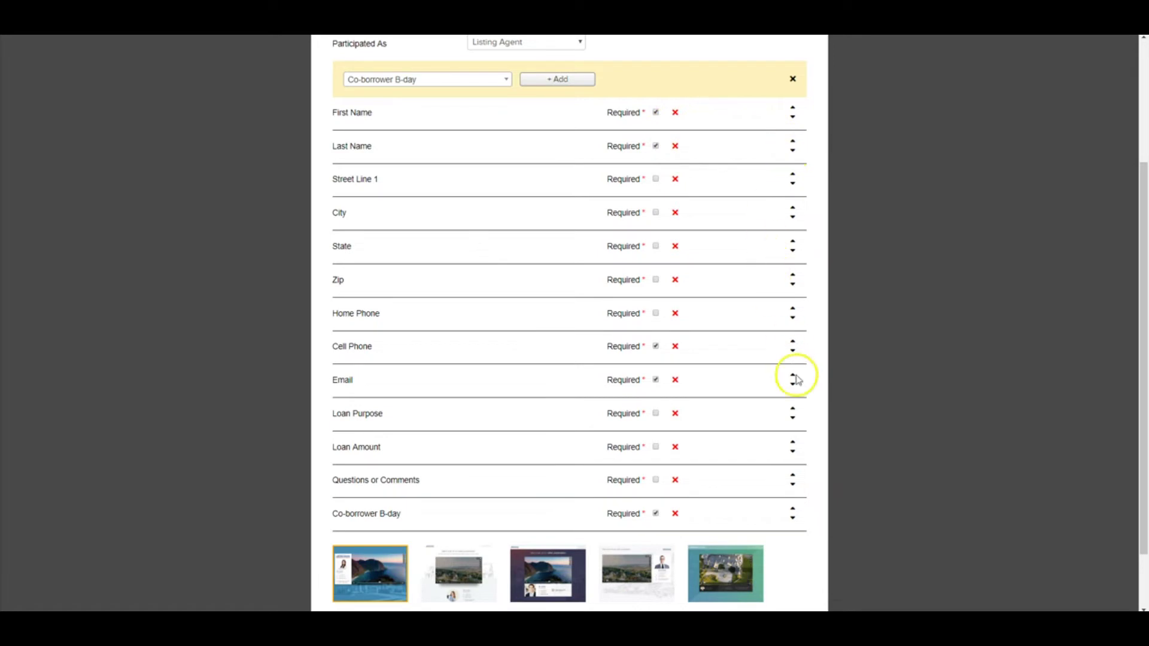
- Try re-adding and reordering Co-borrower B-day, remove it, and pick a design template
click(675, 514)
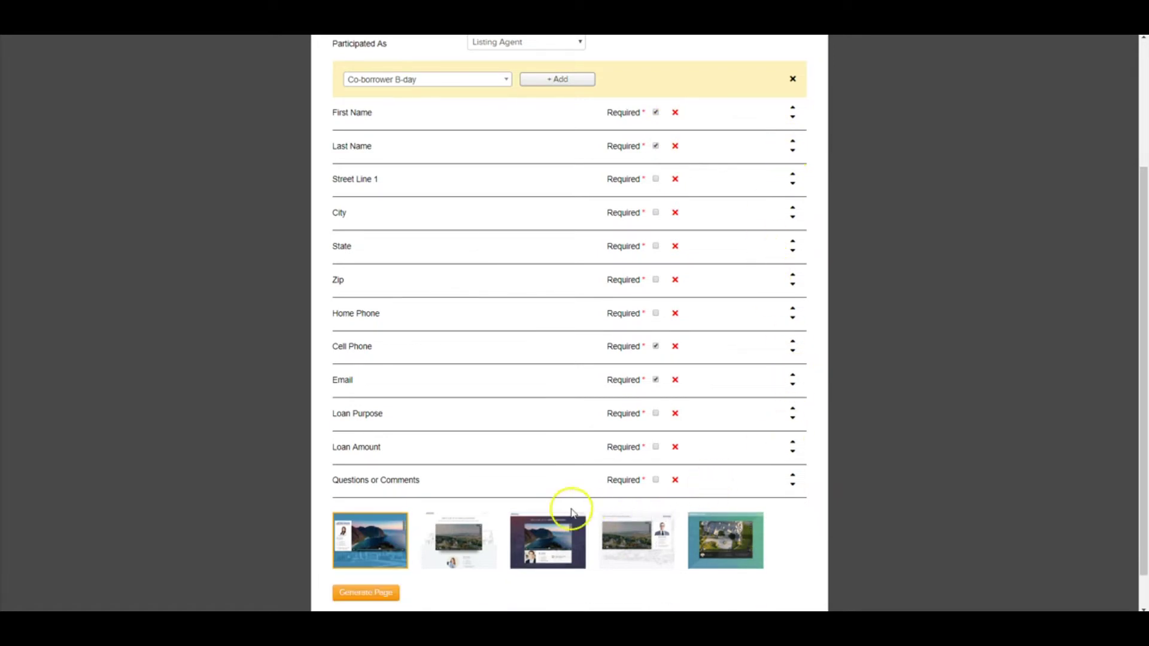
click(552, 79)
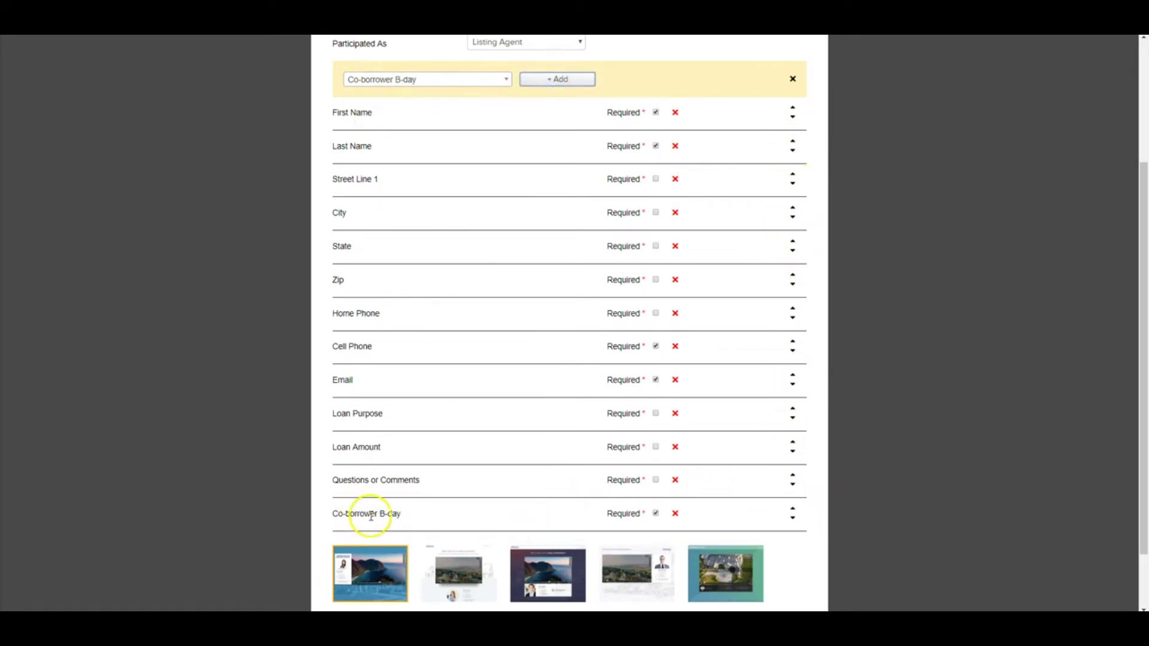
click(675, 514)
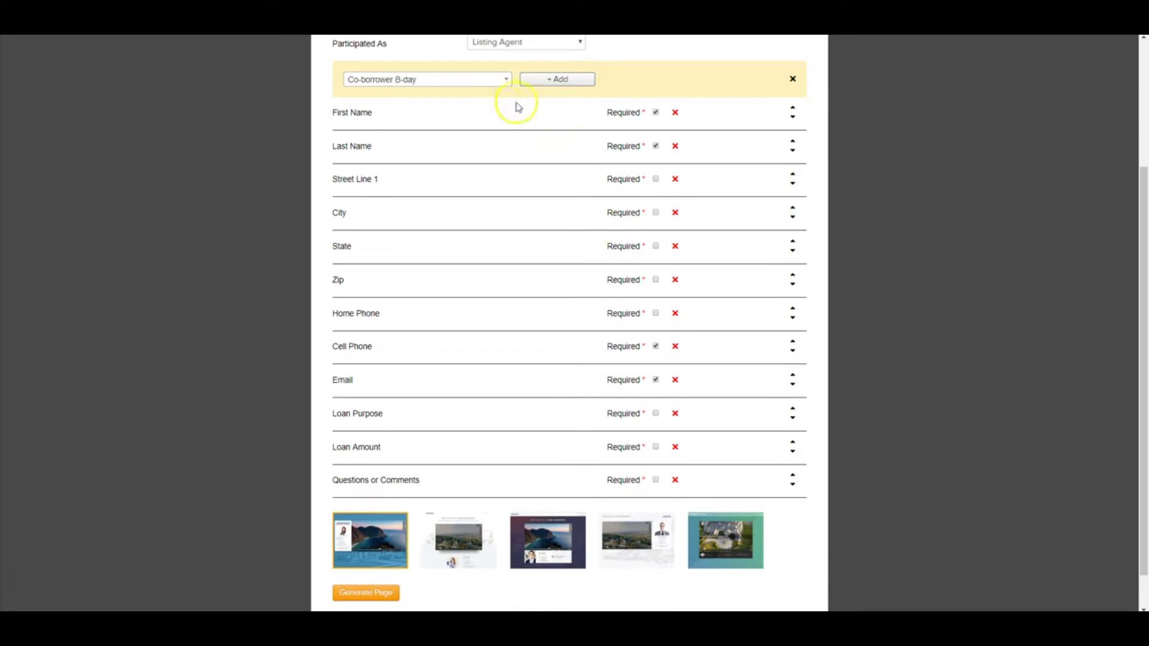
click(552, 79)
click(792, 509)
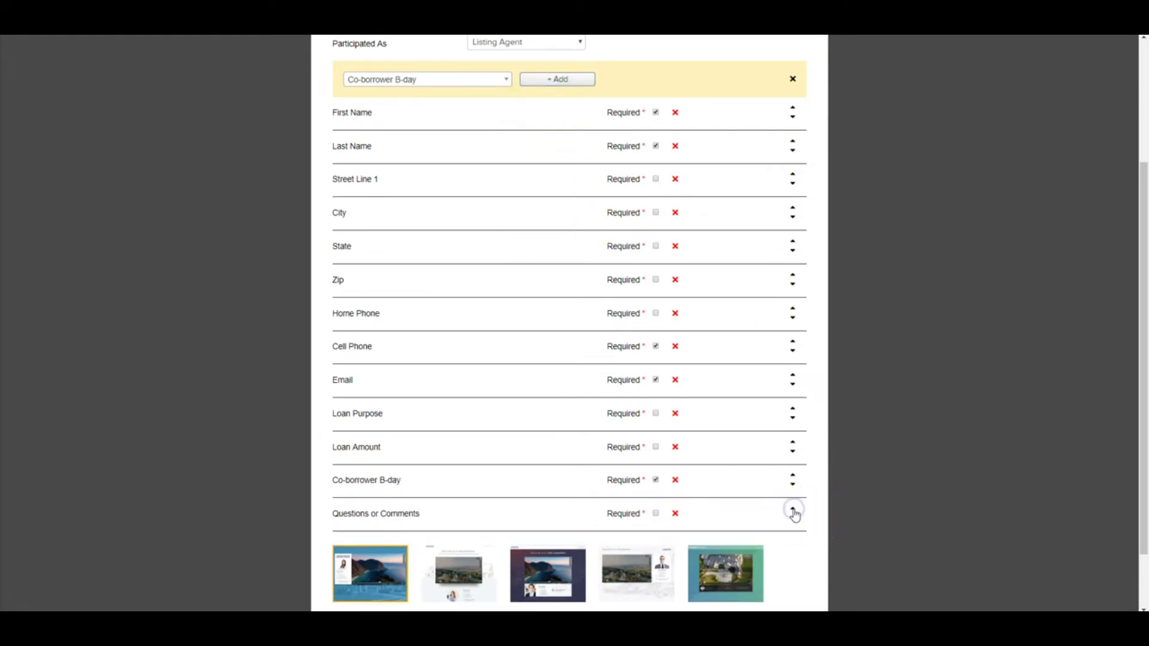
click(793, 485)
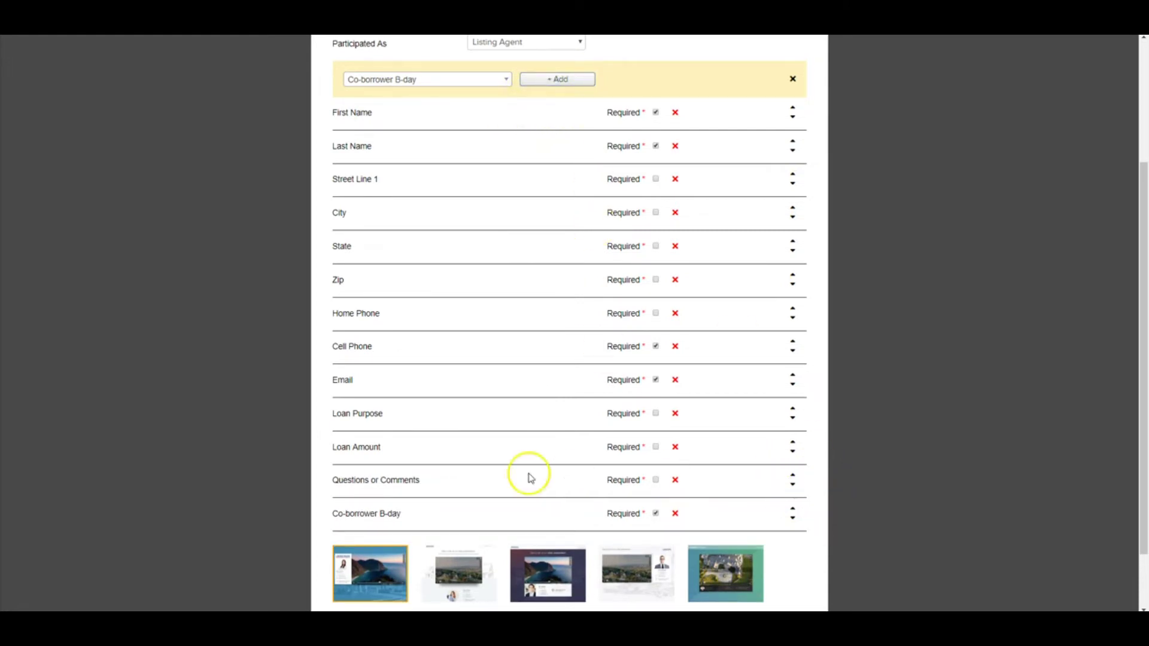
click(676, 515)
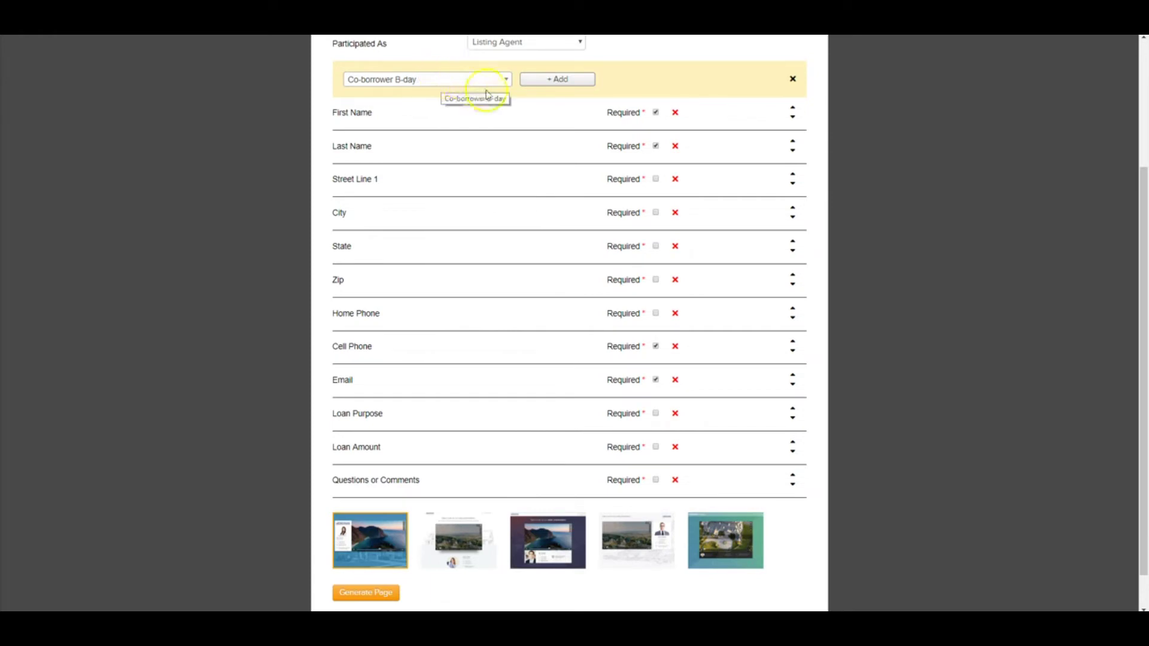
scroll(531, 141, down, 1)
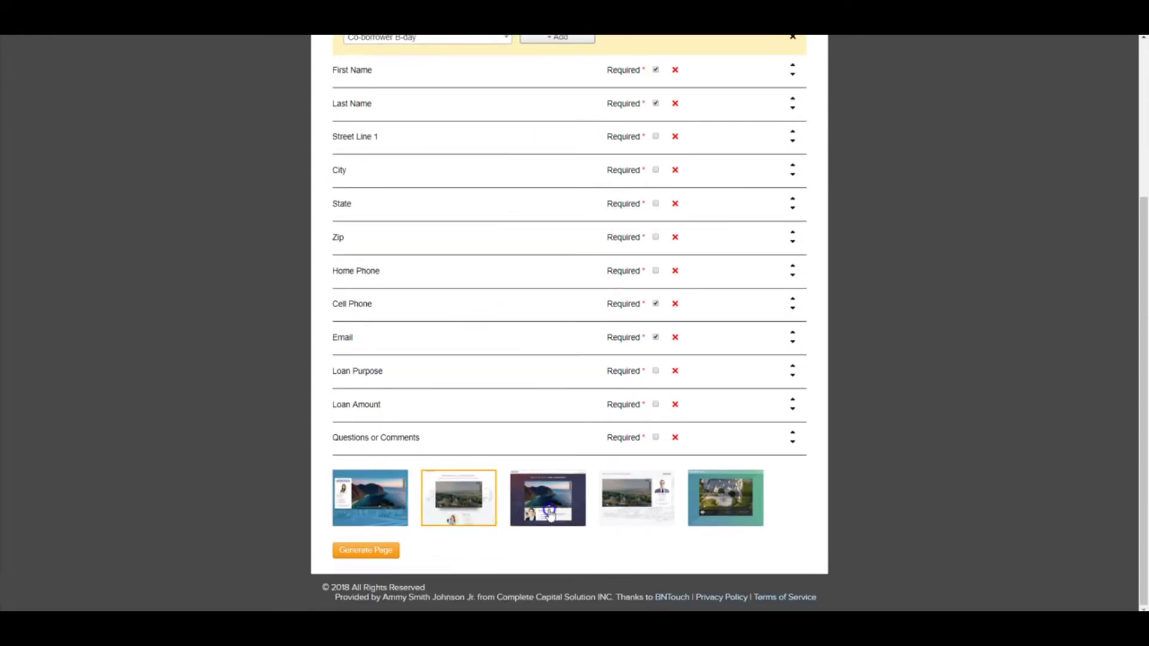
click(361, 515)
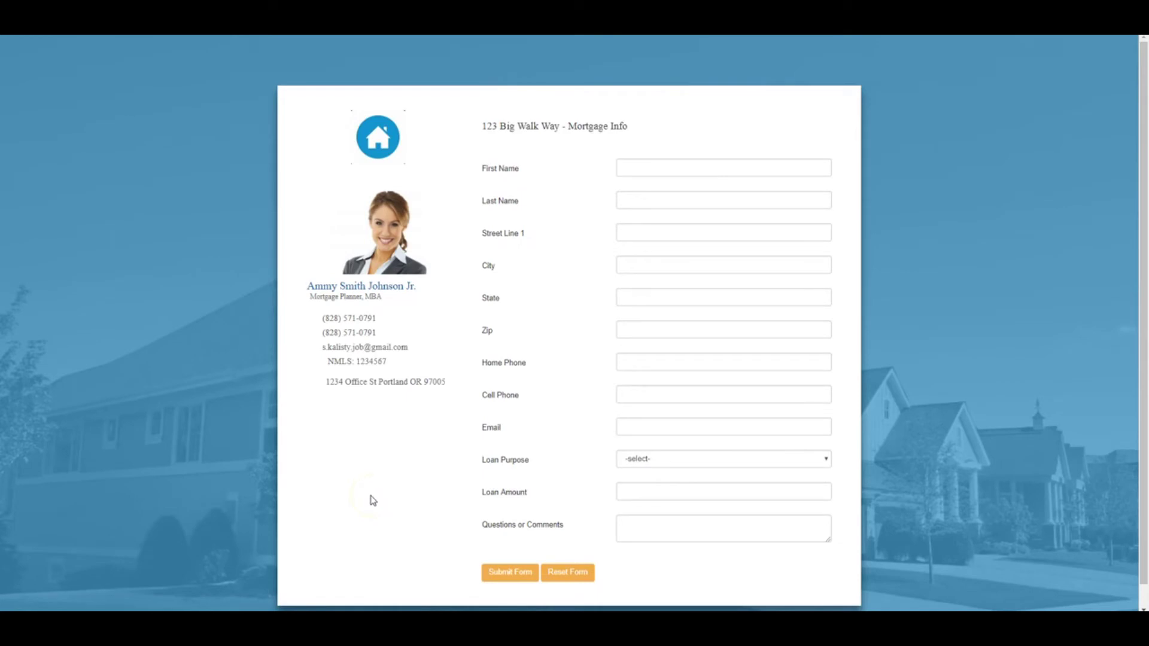
- Enter the test lead's first and last name and full street address with state and zip
click(638, 167)
key(Tab)
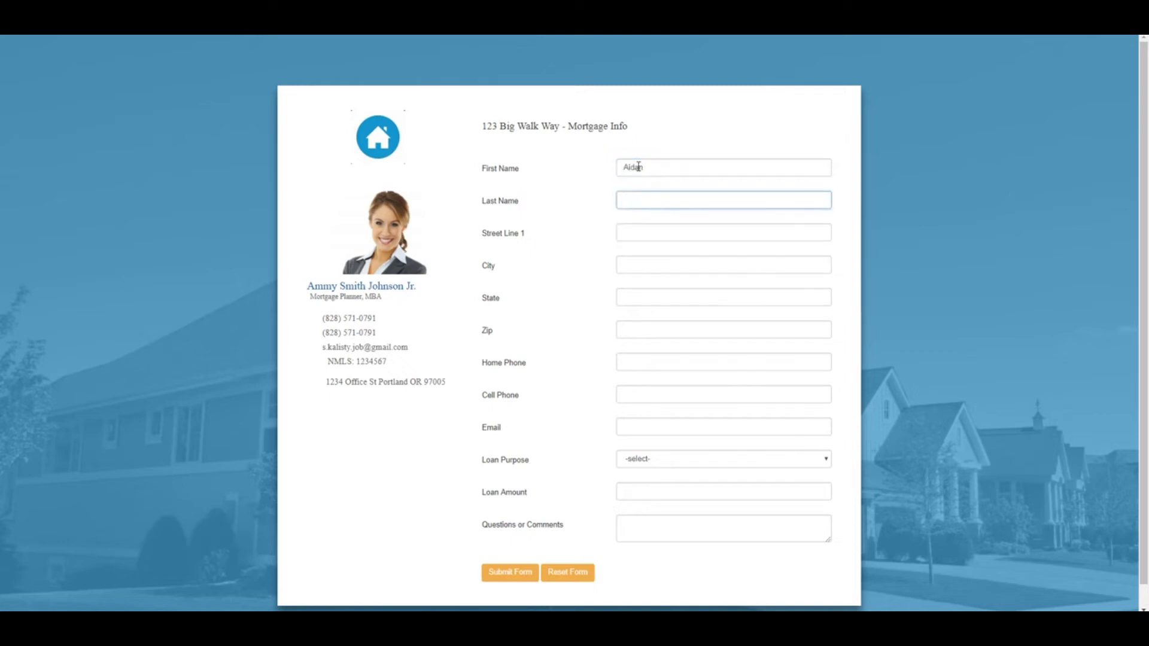
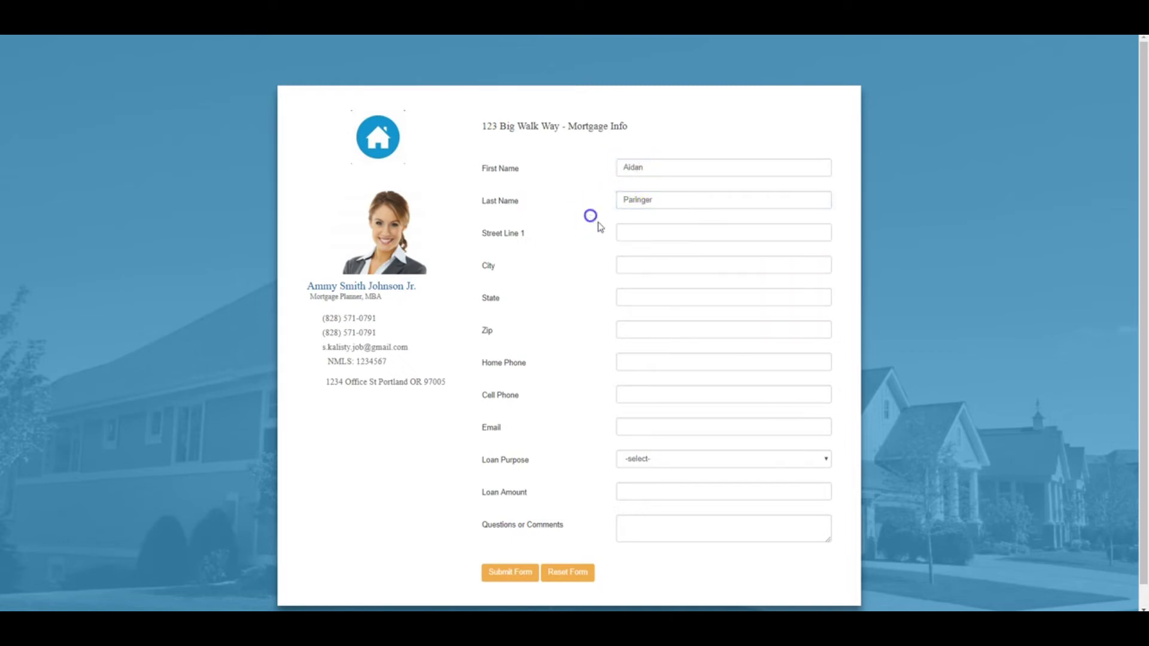
click(631, 233)
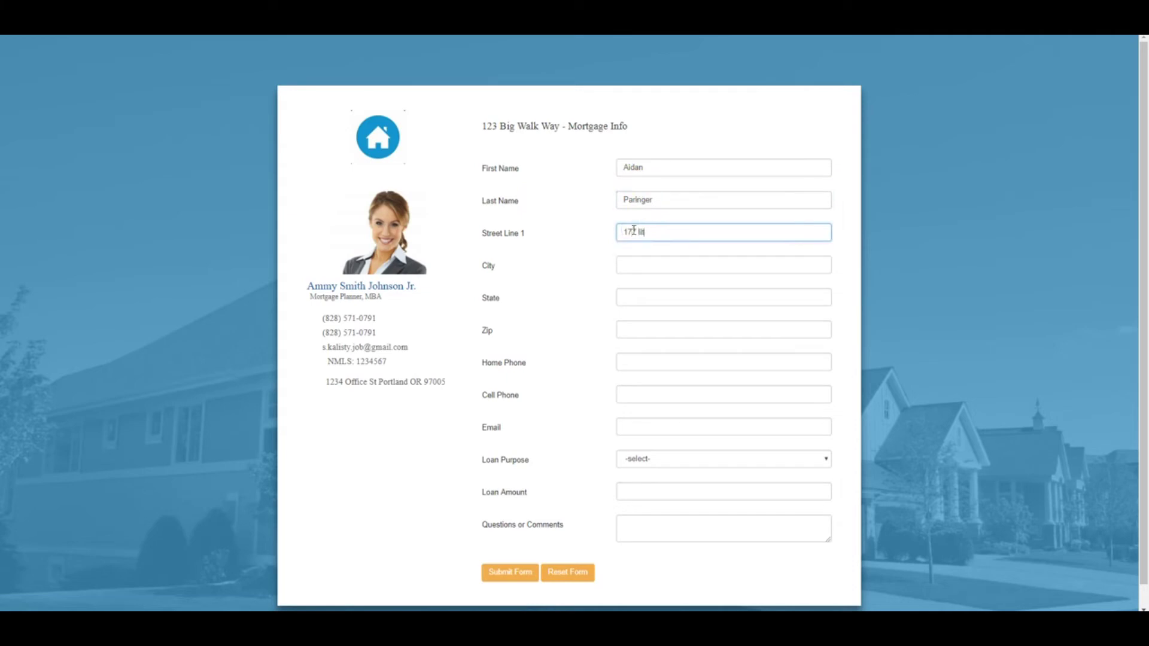
key(Tab)
text(clerjmant)
click(626, 297)
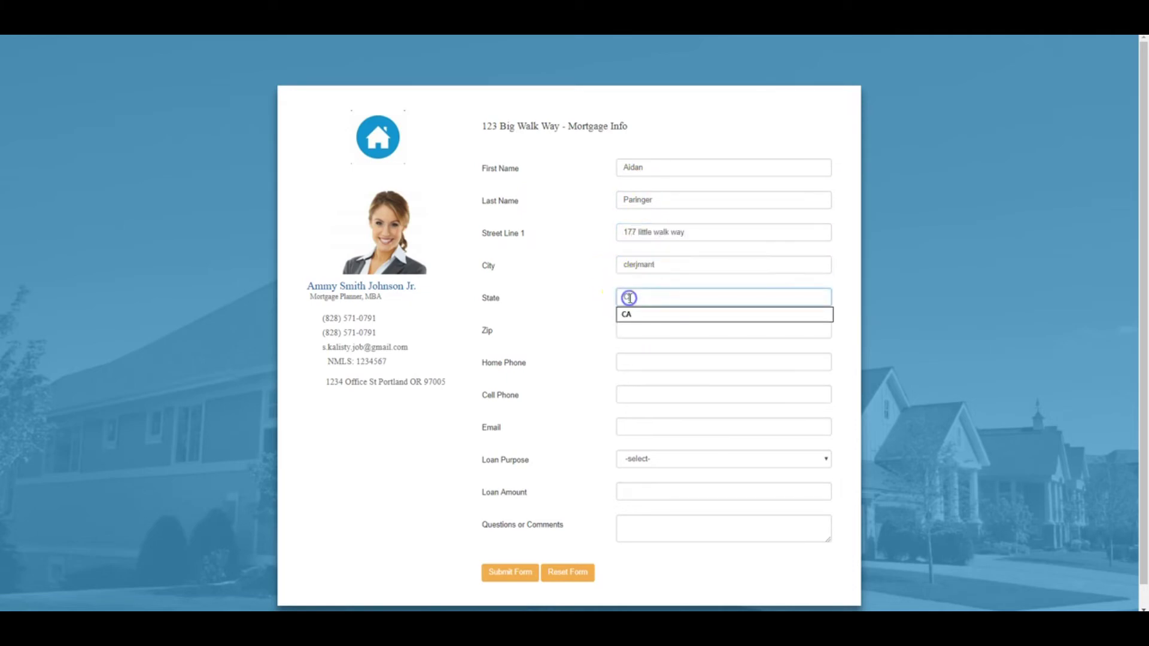
click(628, 312)
click(632, 329)
text(92107)
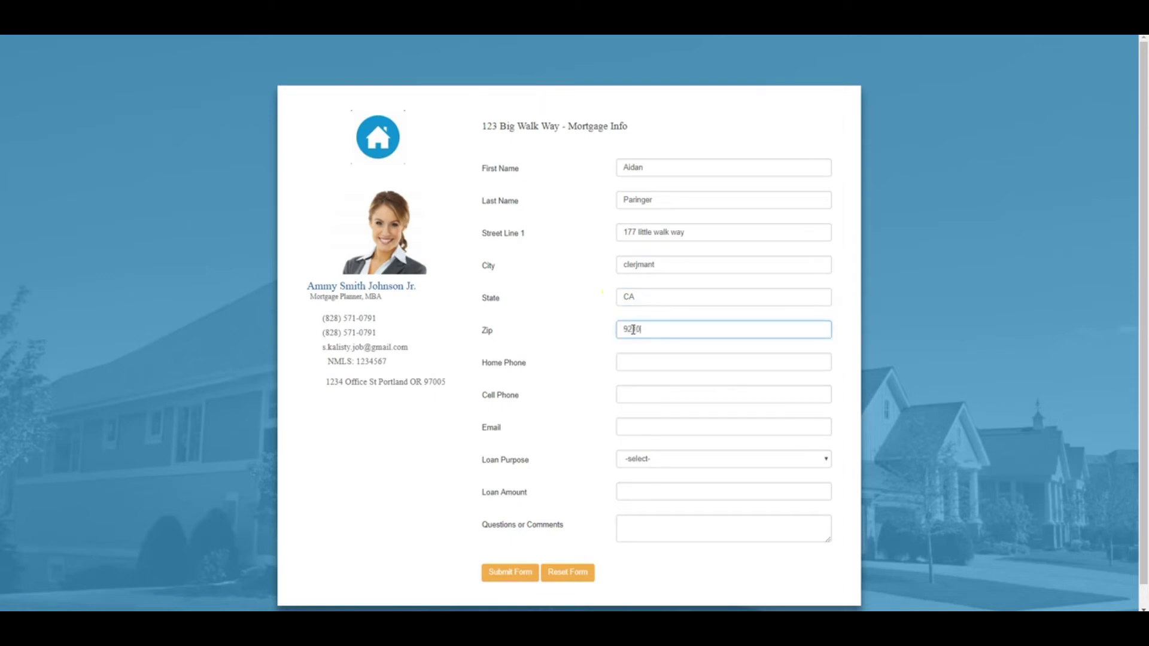
- Fill in the lead's home phone, cell phone and e-mail address
key(Tab)
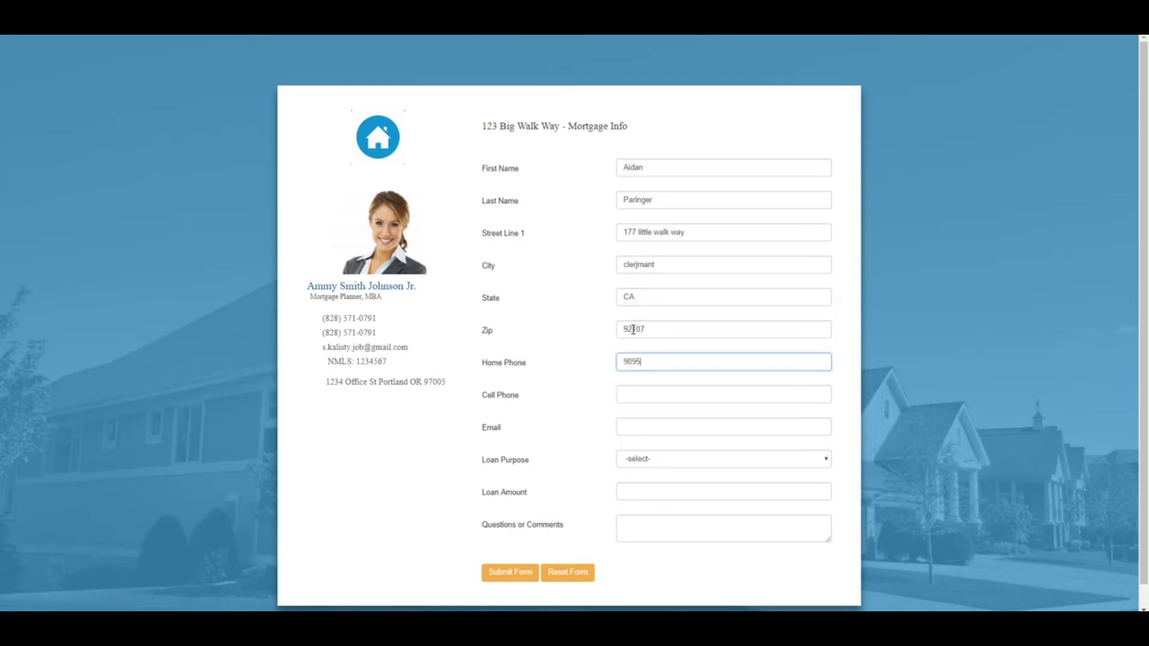
click(644, 390)
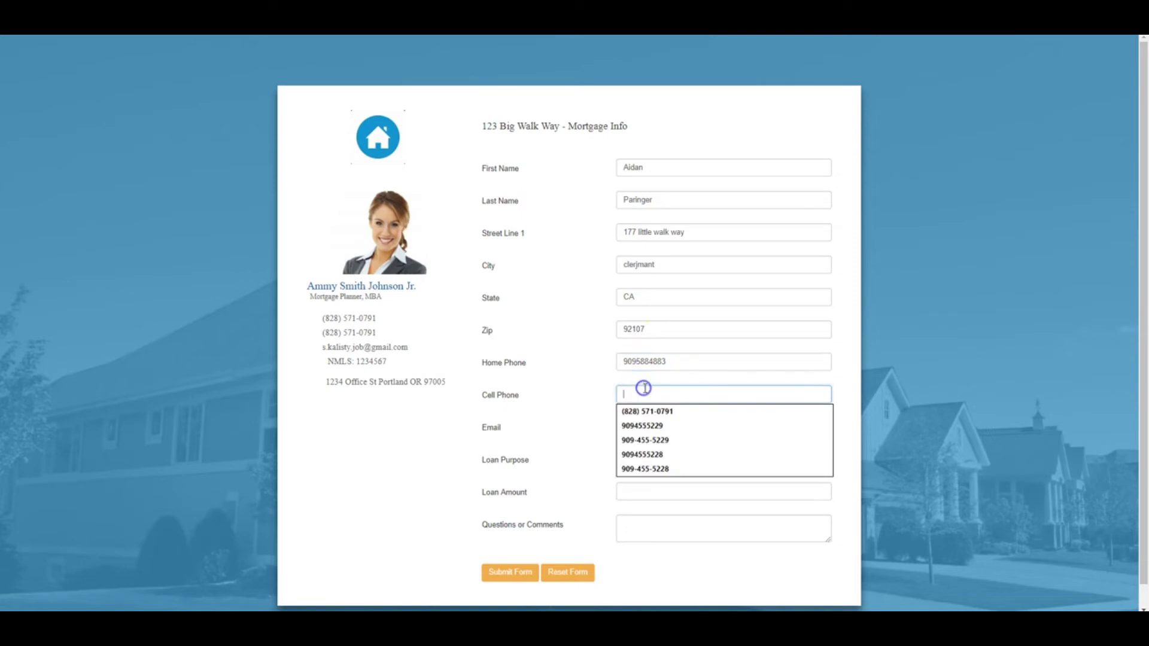
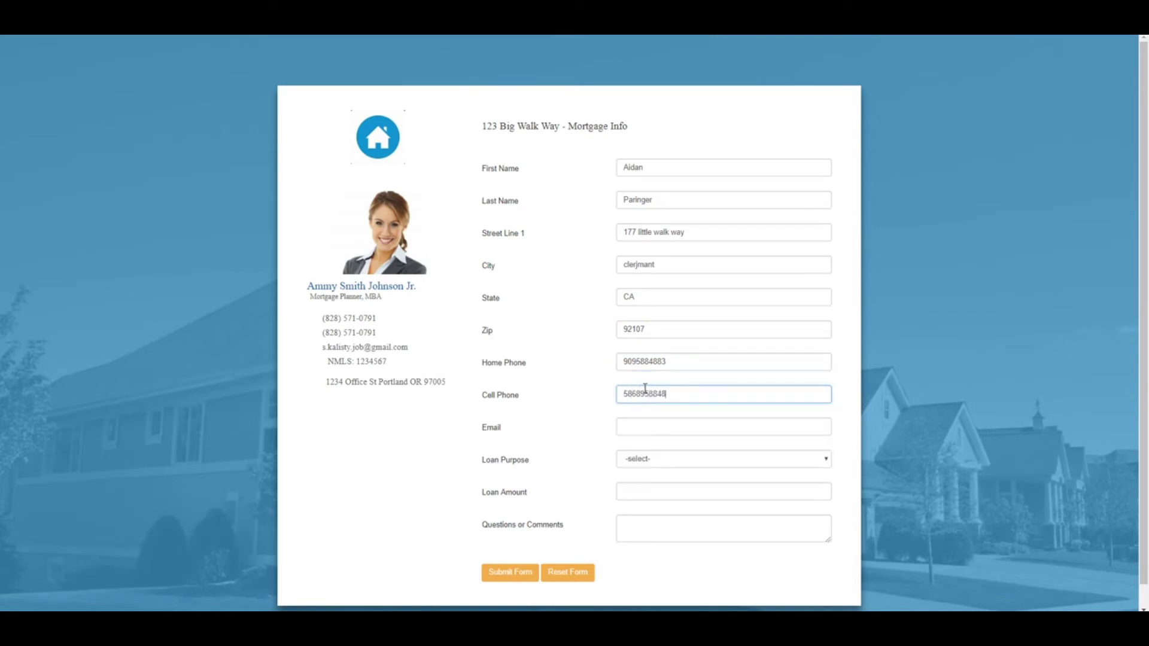
scroll(670, 383, down, 1)
click(652, 405)
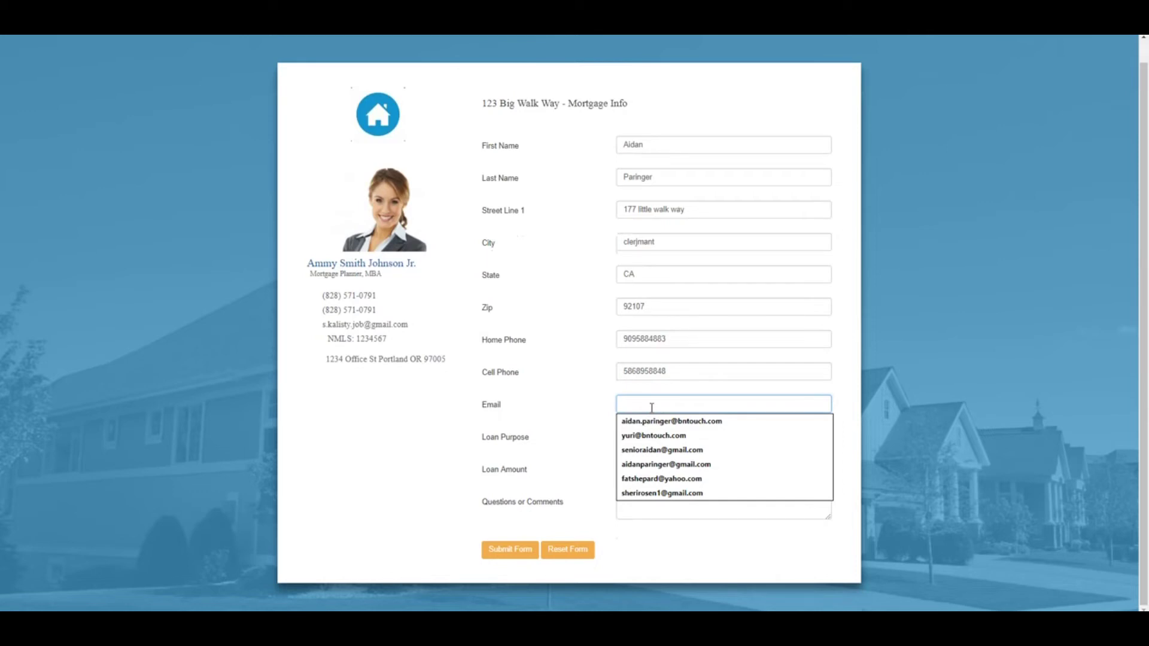
text(se)
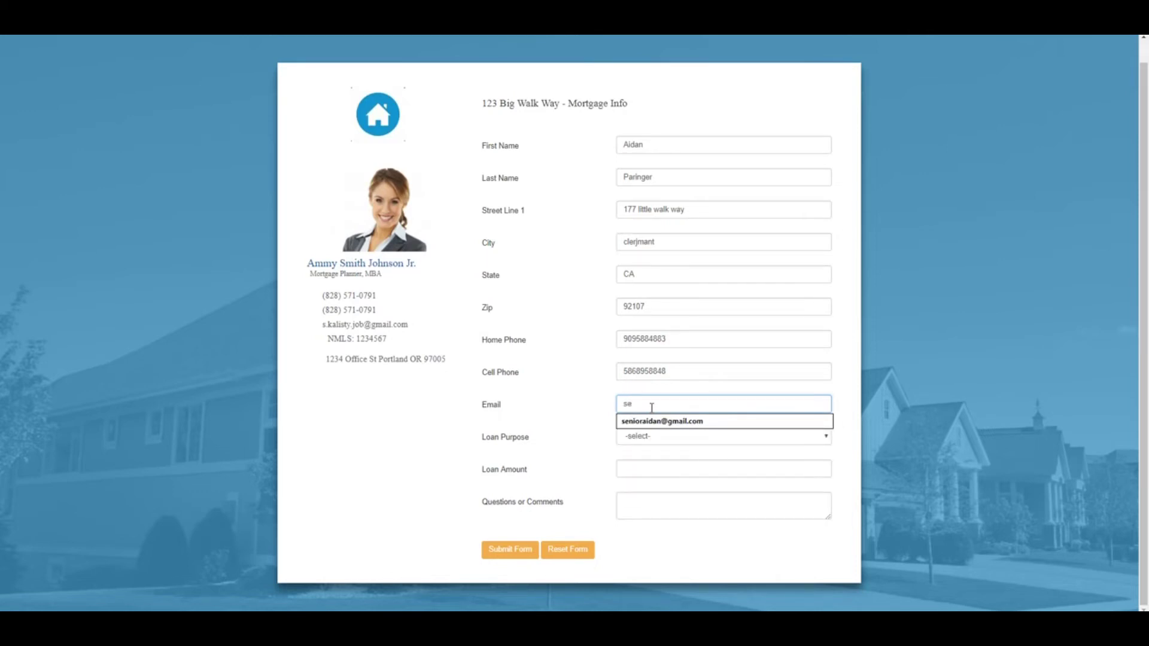
key(BackSpace)
key(BackSpace)
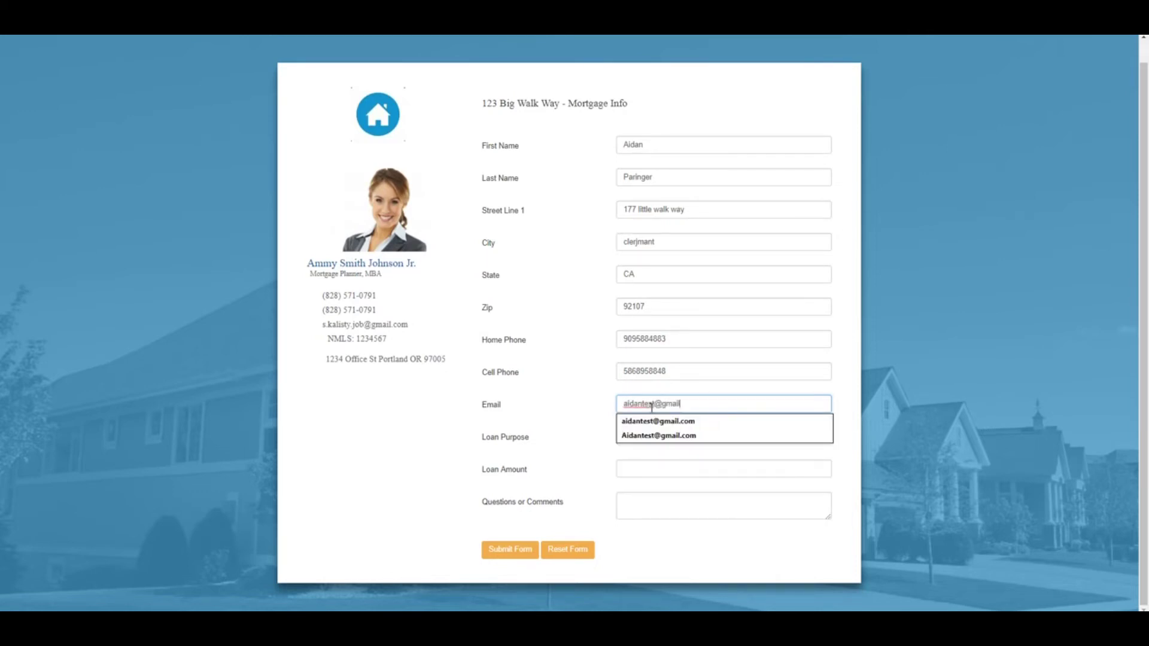
key(Tab)
- Choose Purchase loan purpose, enter $300,000, comment 'Please email over', and submit
click(646, 437)
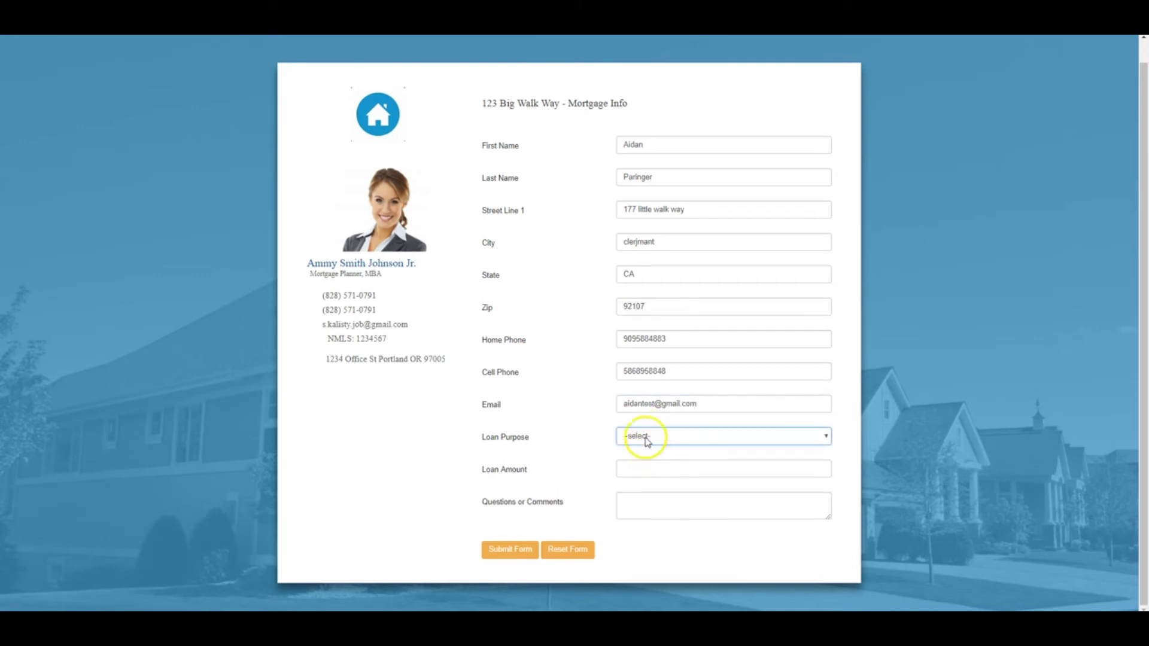
click(649, 464)
click(644, 468)
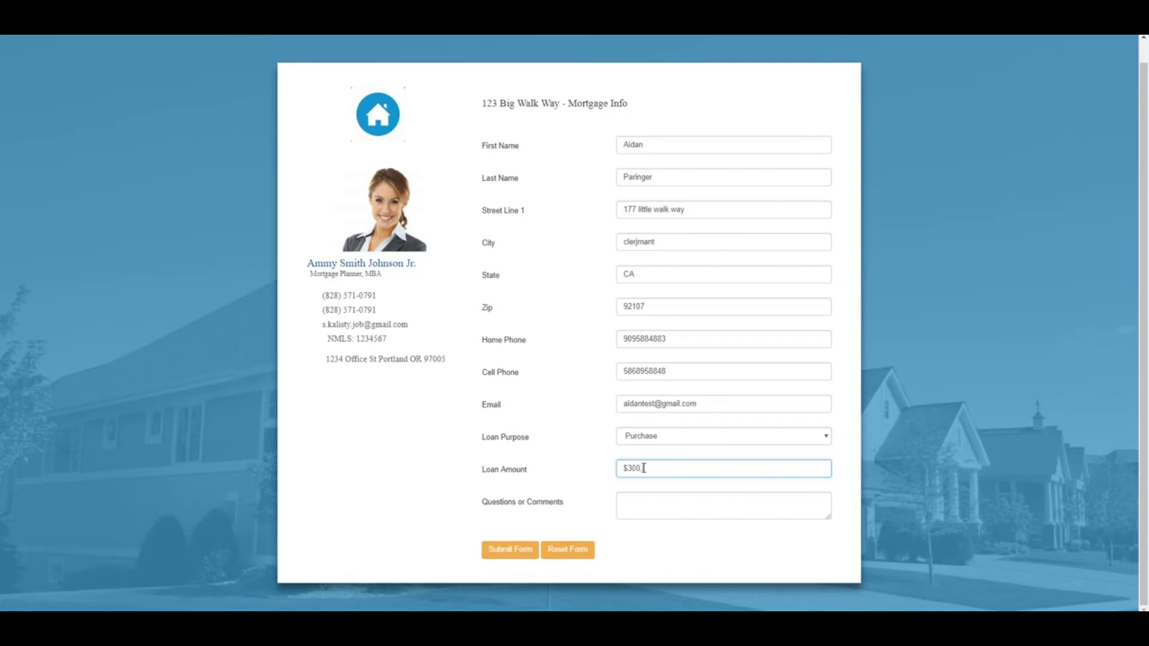
click(644, 502)
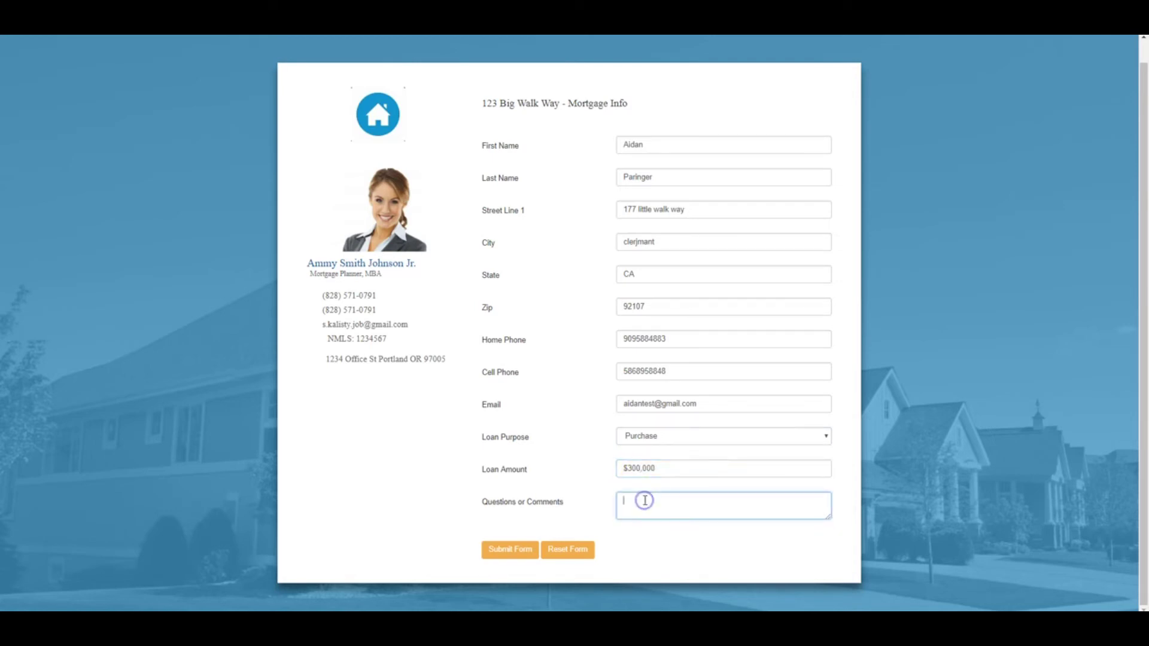
text(Please email over call.)
click(548, 282)
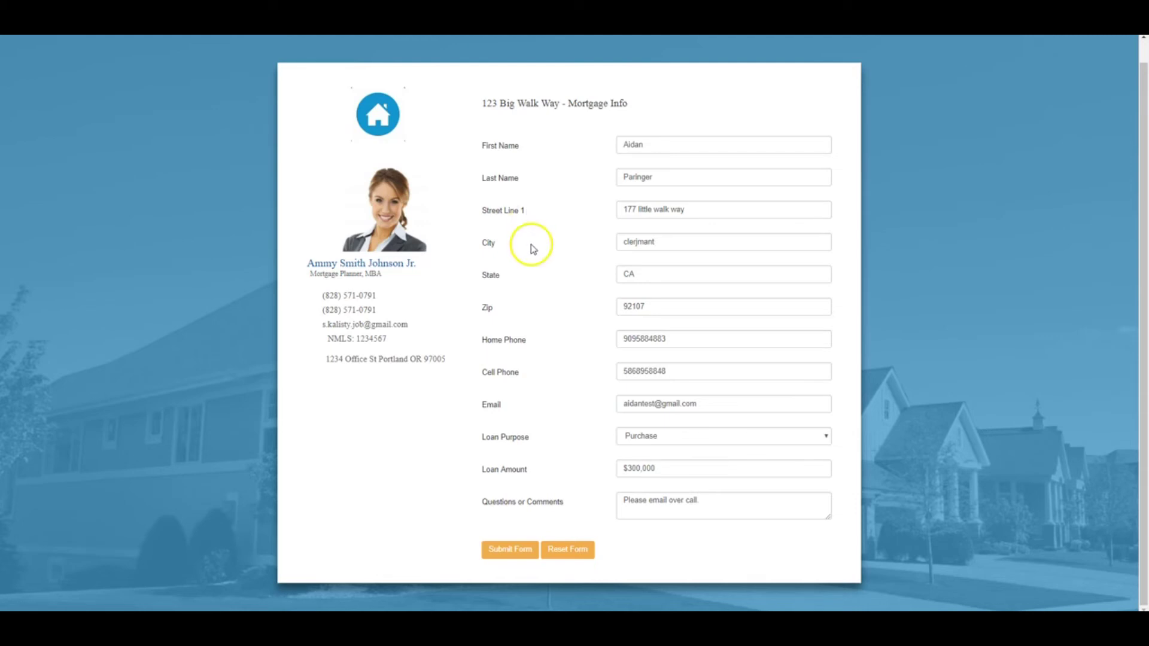
click(509, 559)
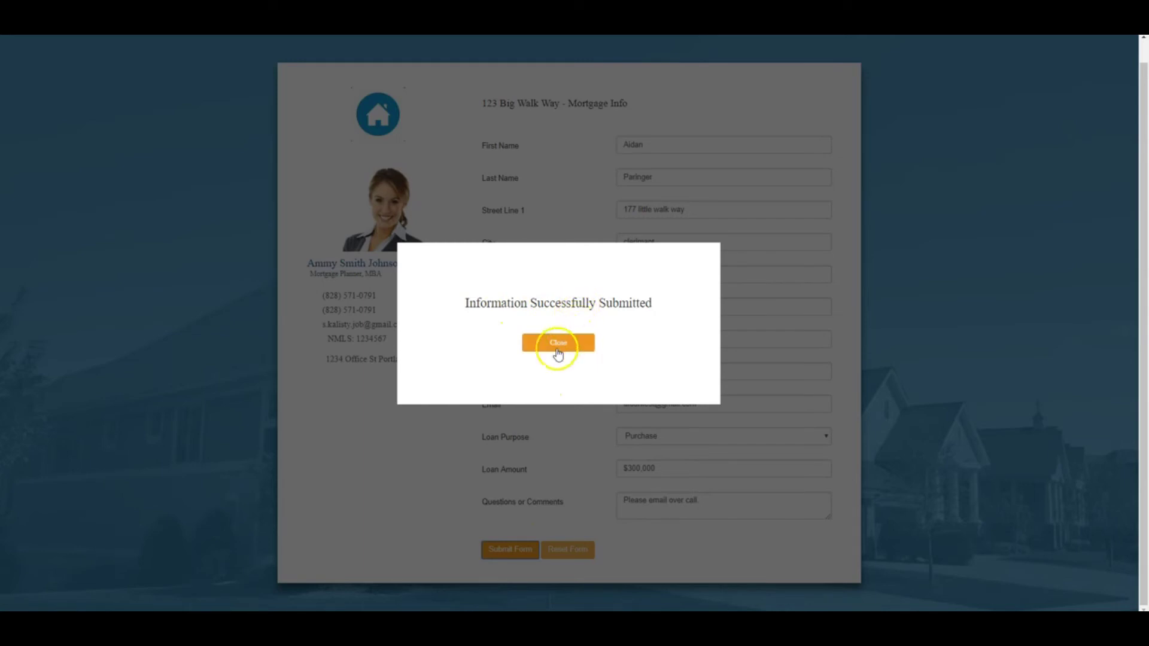
- Close the submission success message and return to the portal Home page
click(557, 350)
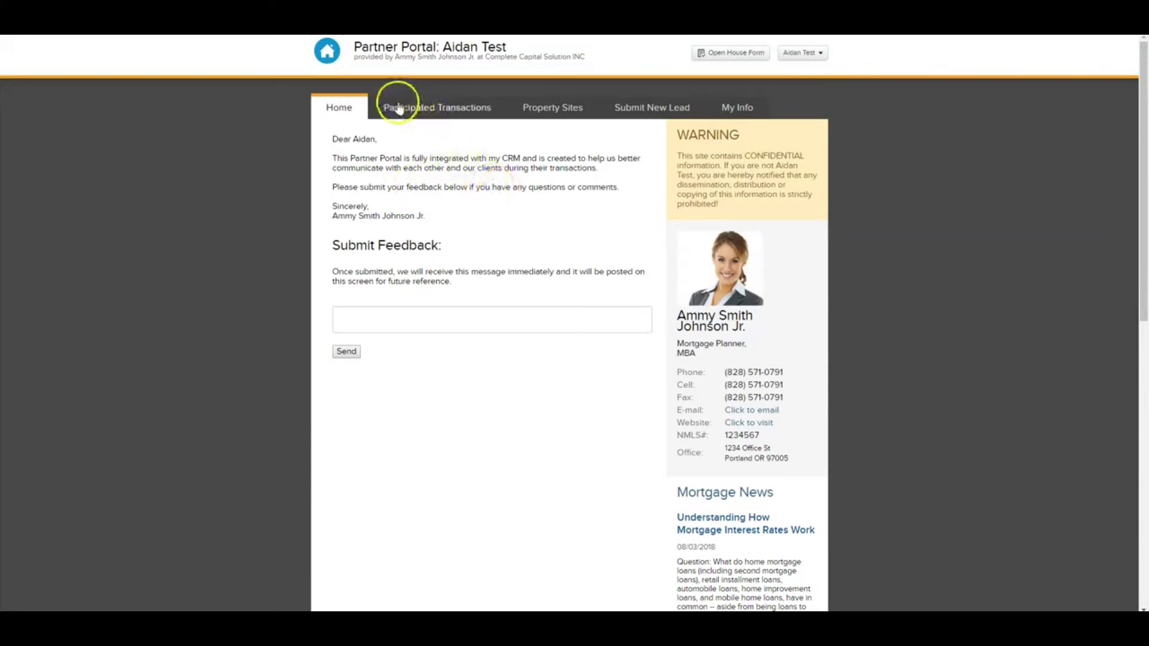
- Open Participated Transactions to view the new $300,000 Listing Agent lead
click(449, 113)
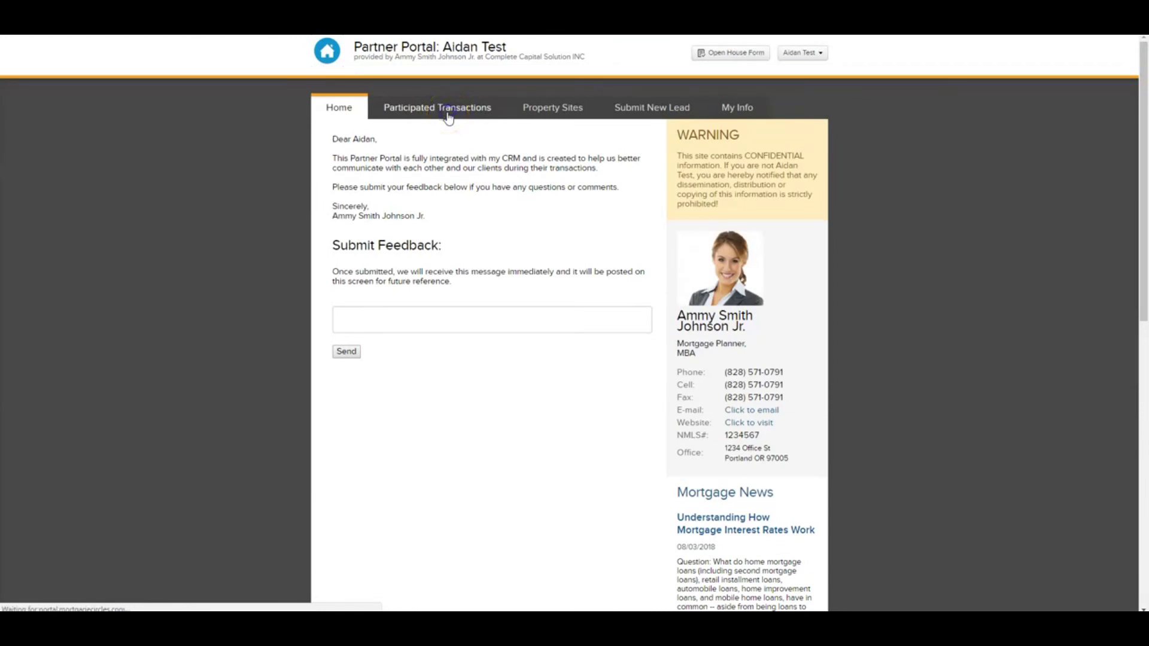